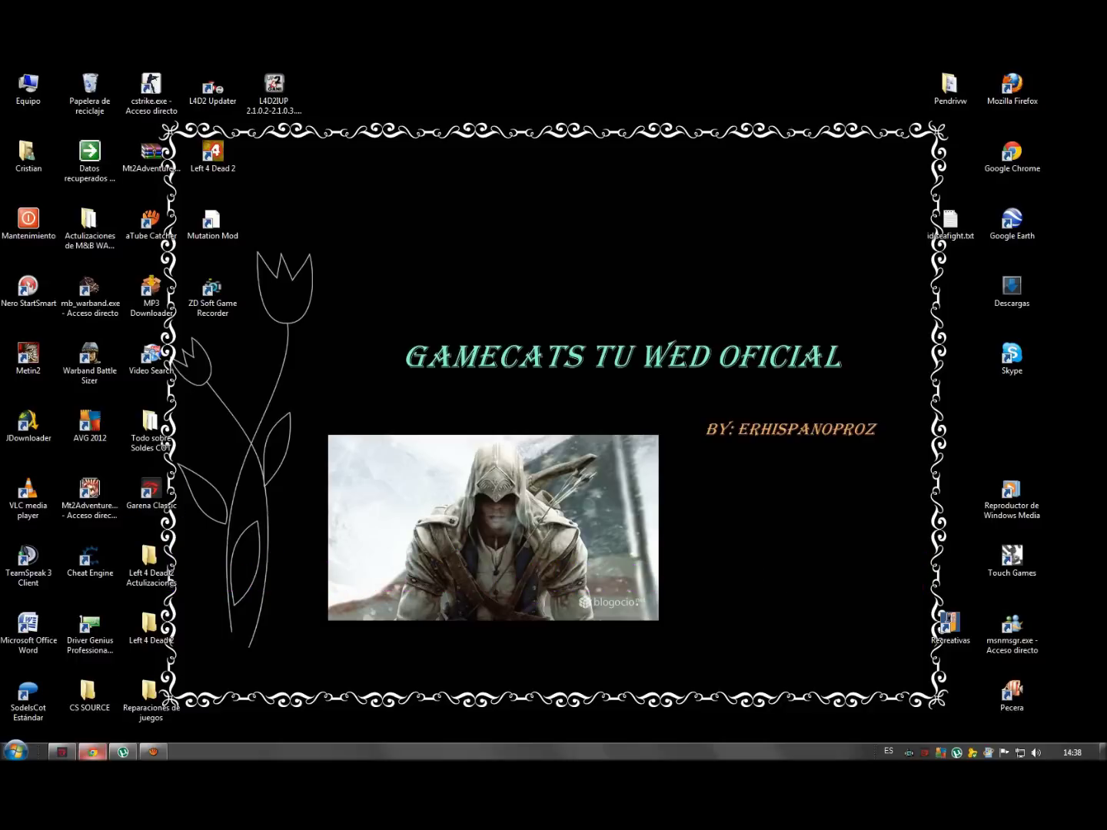
# - View the Left 4 Dead 2 download links in Chrome and, in µTorrent, open the completed torrent's containing folder
pyautogui.click(93, 753)
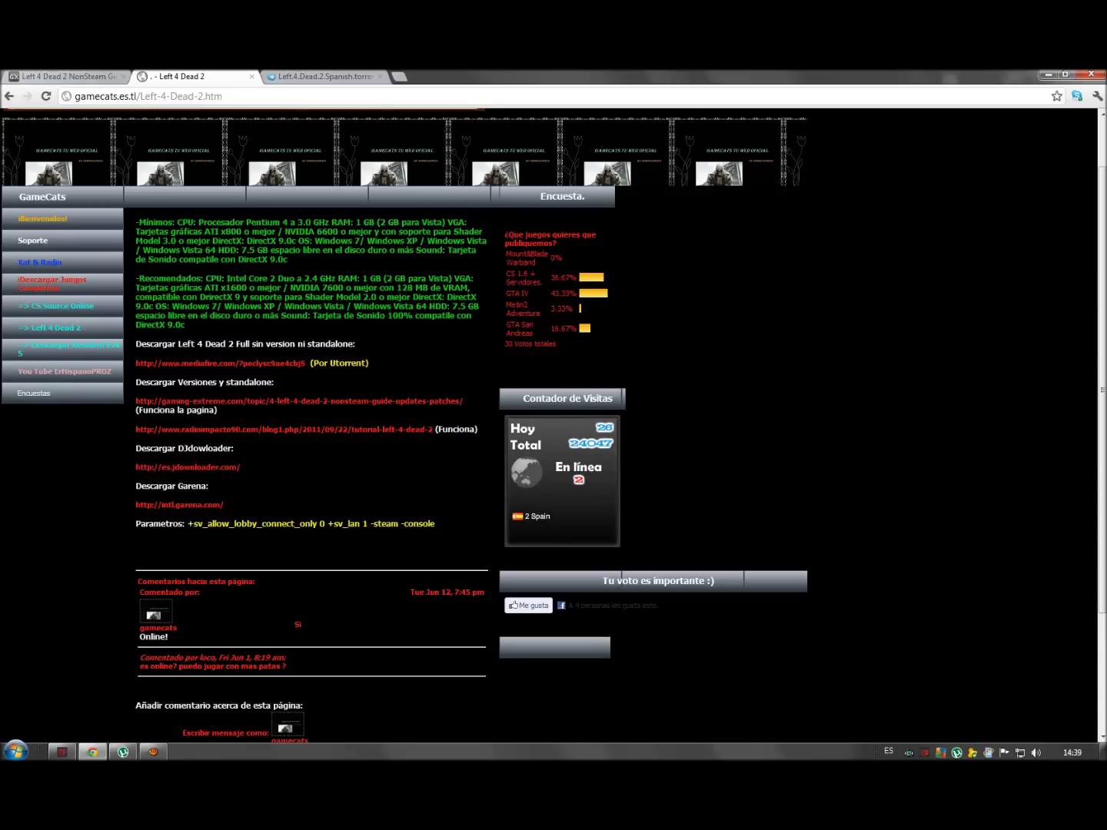
pyautogui.click(219, 362)
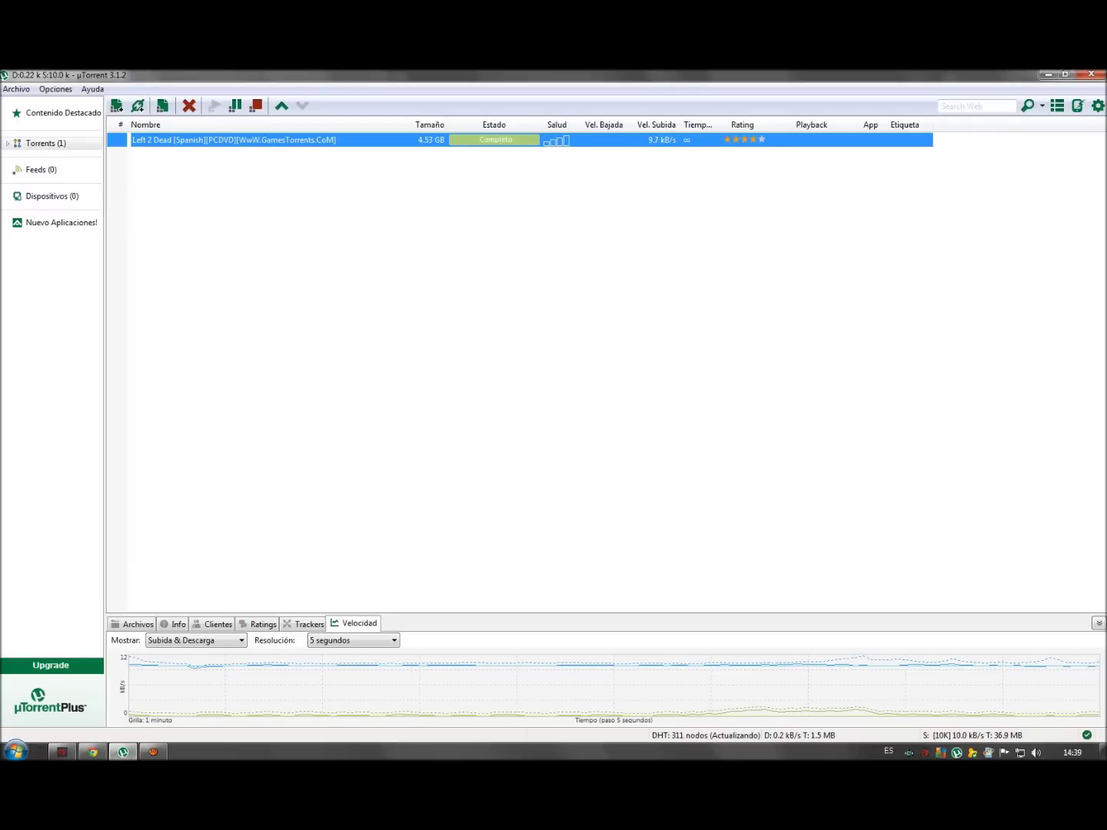
pyautogui.rightClick(453, 137)
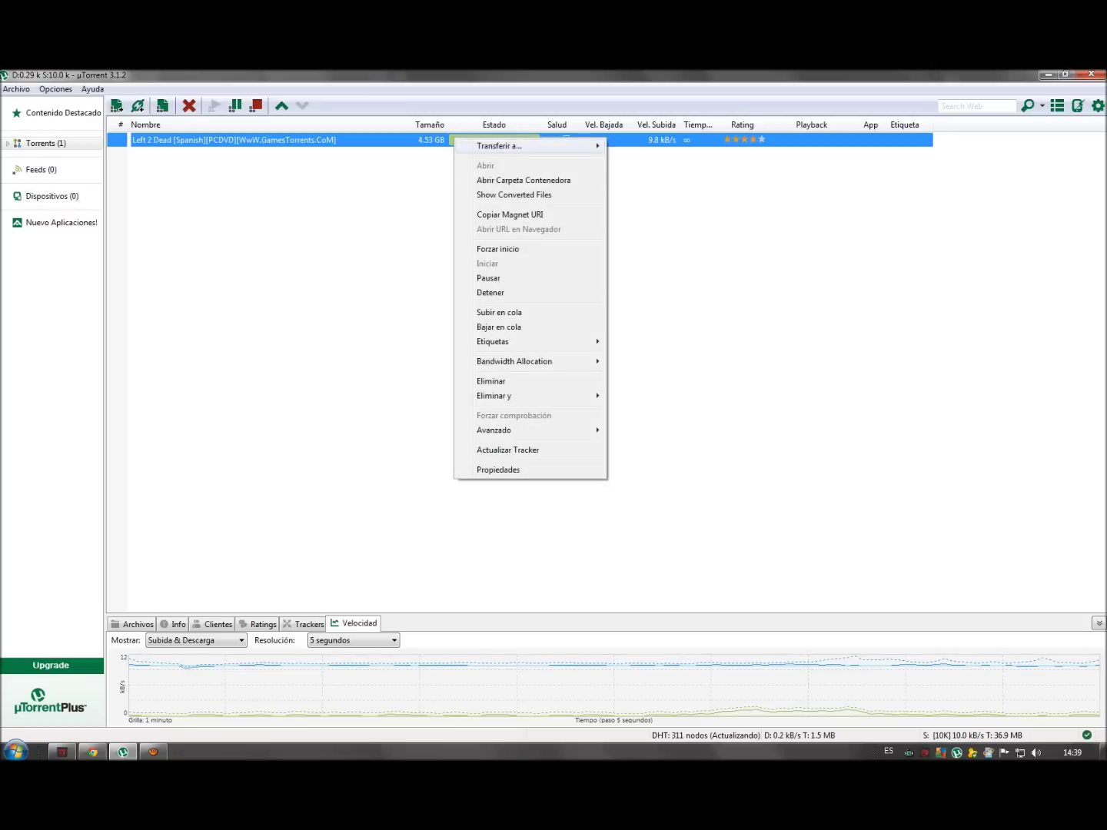
pyautogui.click(524, 180)
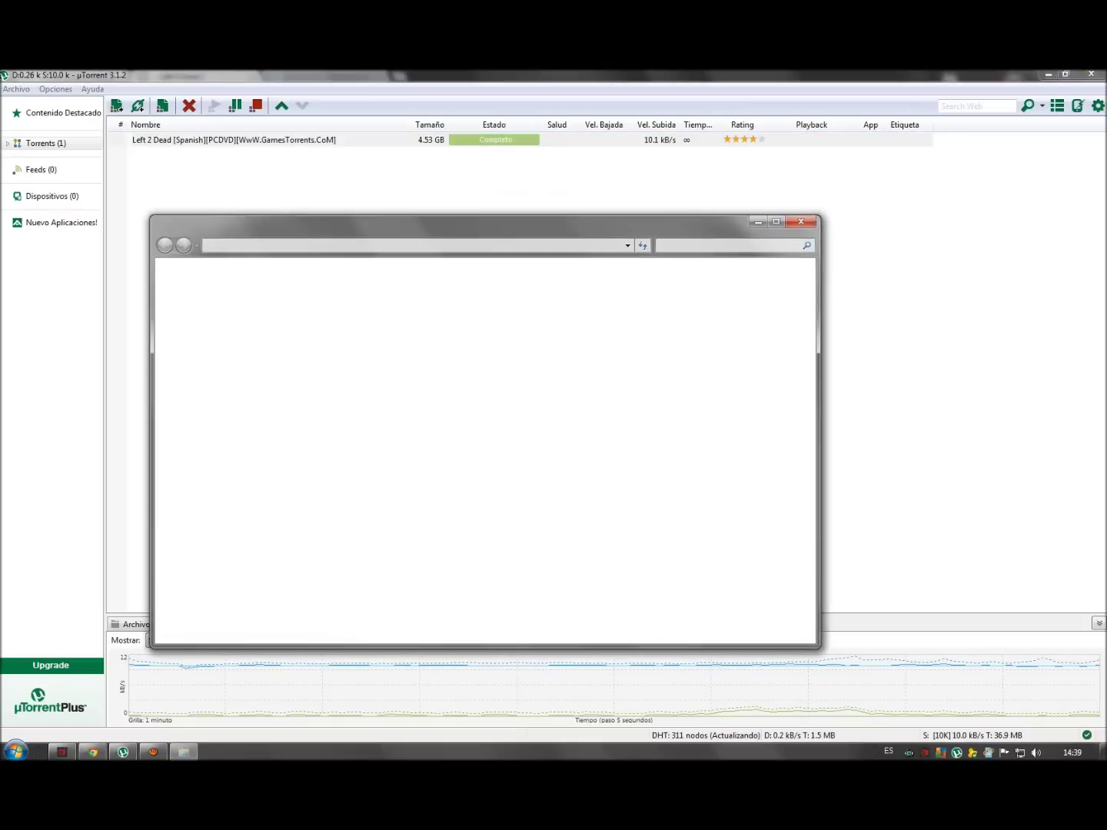
# - Select all the WinRAR archive parts, choose the desktop folder Left 4 Dead 2 as extraction destination, and close the open windows
pyautogui.scroll(-10, 676, 362)
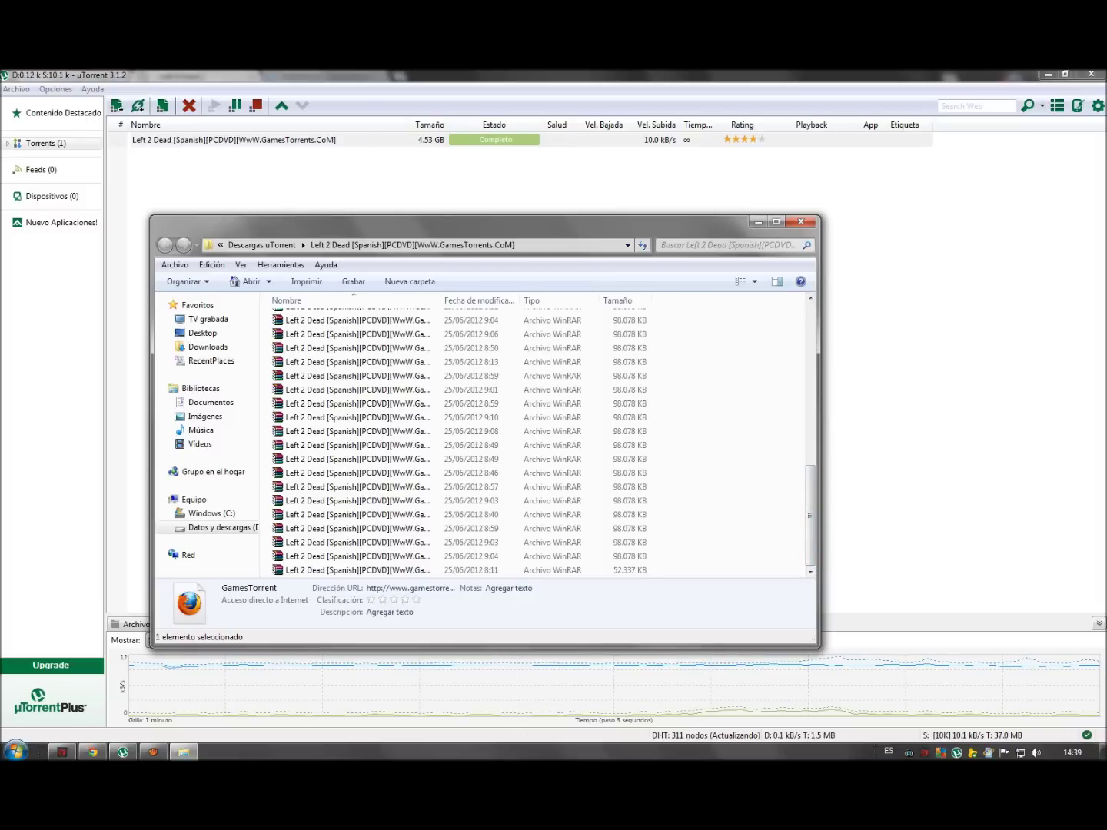
pyautogui.moveTo(681, 579); pyautogui.dragTo(493, 333)
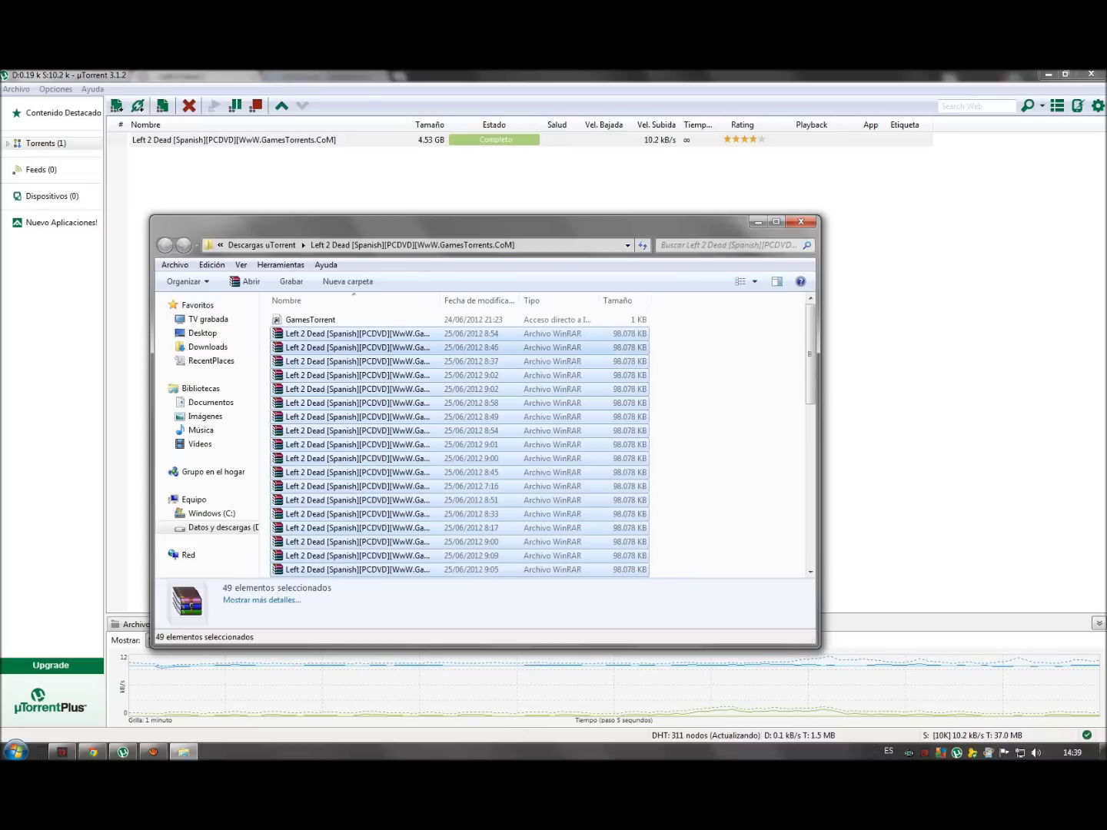
pyautogui.rightClick(567, 346)
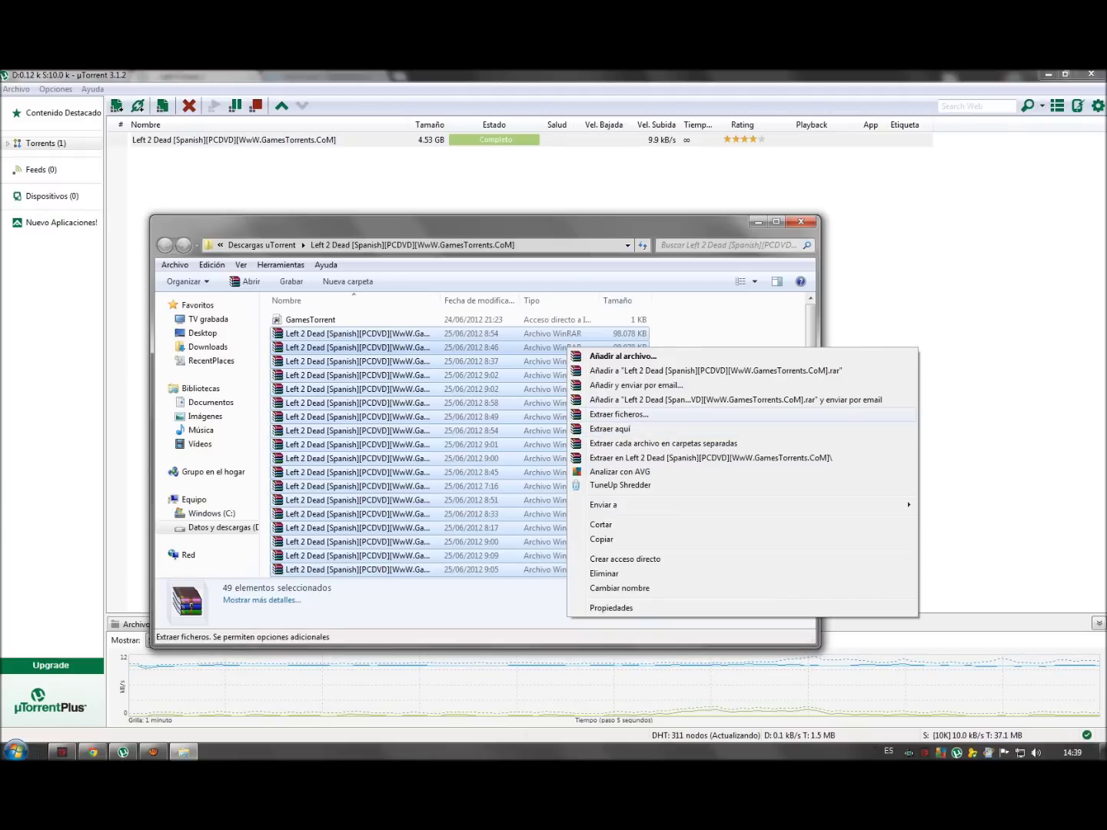
pyautogui.click(577, 415)
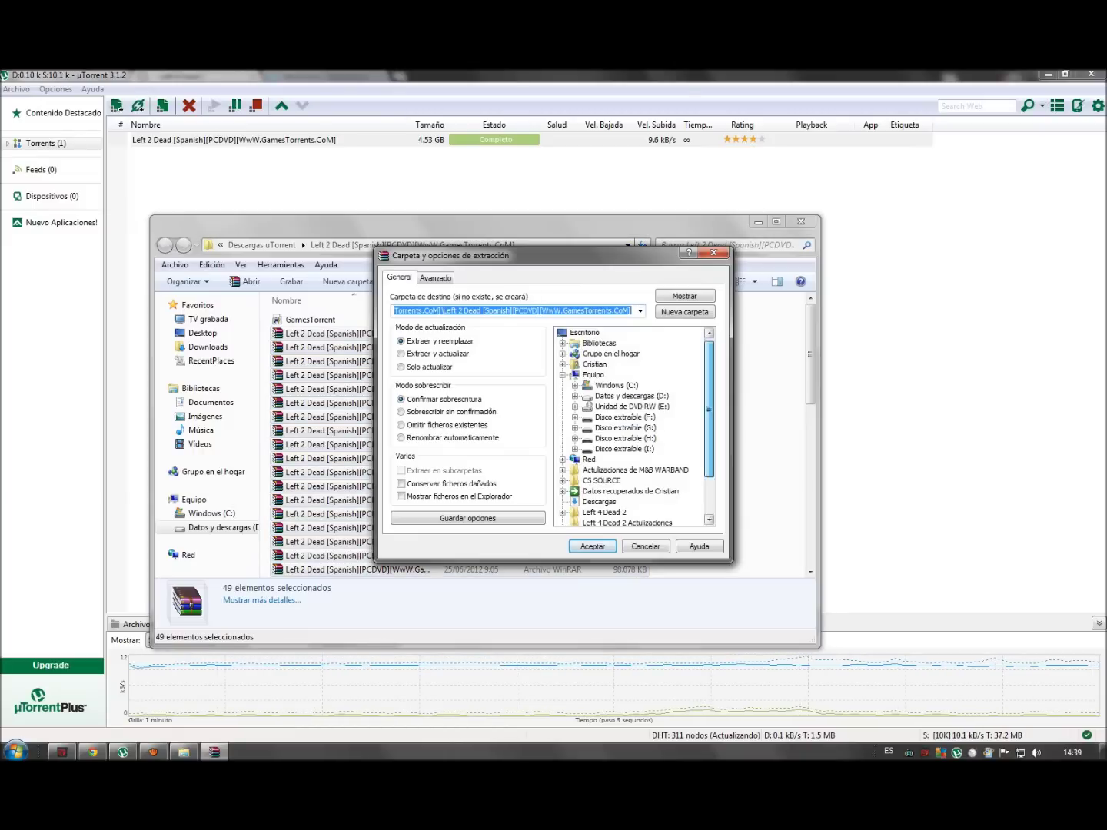
pyautogui.scroll(-2, 631, 427)
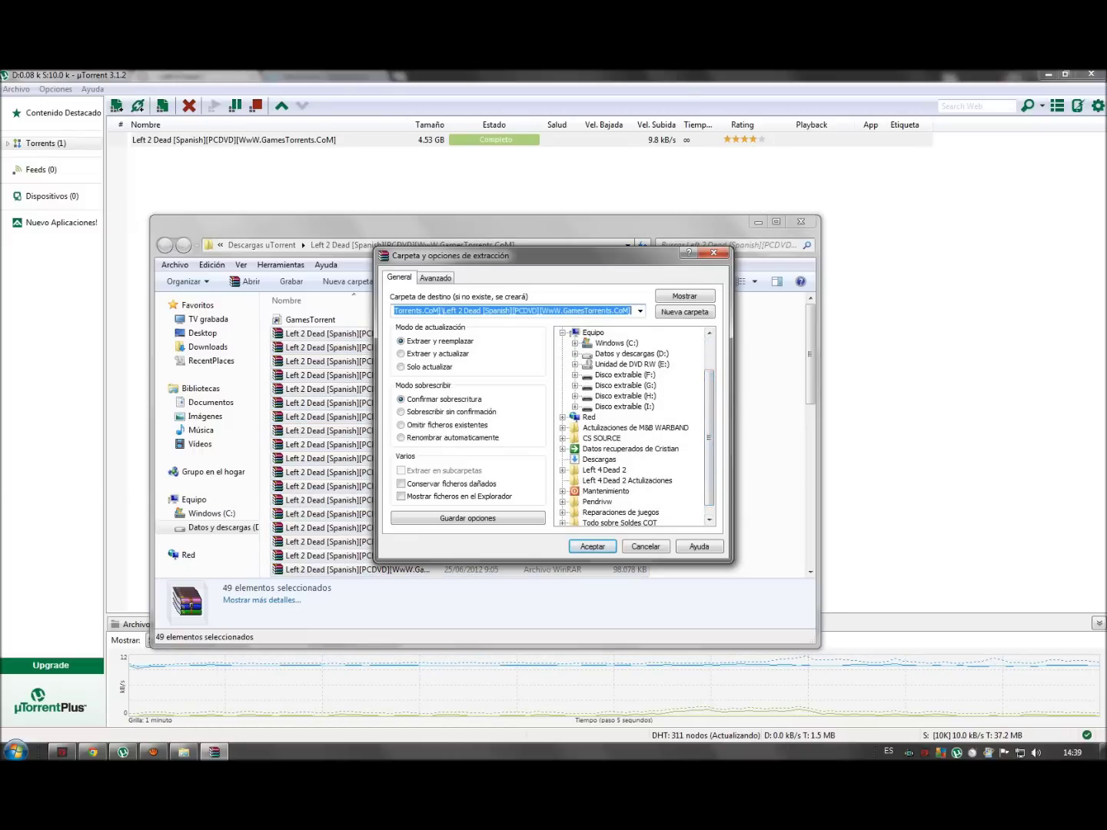
pyautogui.click(604, 470)
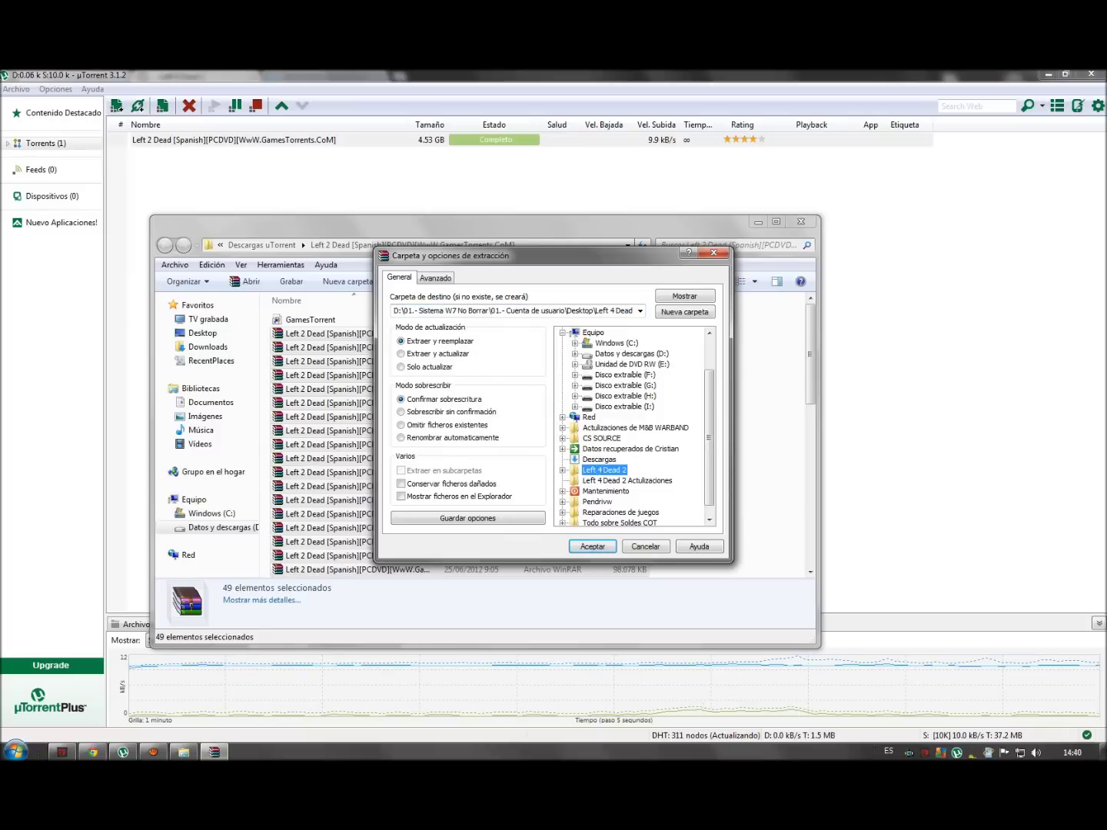
pyautogui.press('Return')
pyautogui.hotkey('alt', 'F4')
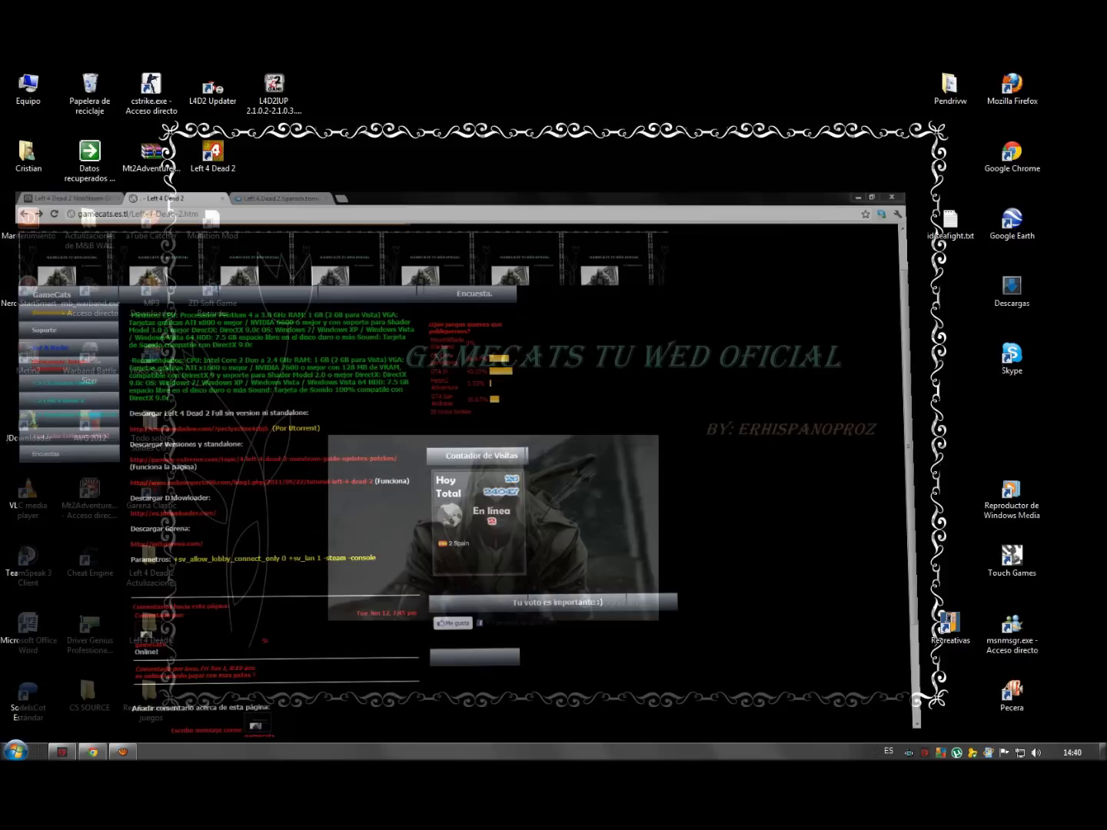
# - Look through the contents of the desktop folder Left 4 Dead 2 and close it
pyautogui.doubleClick(150, 627)
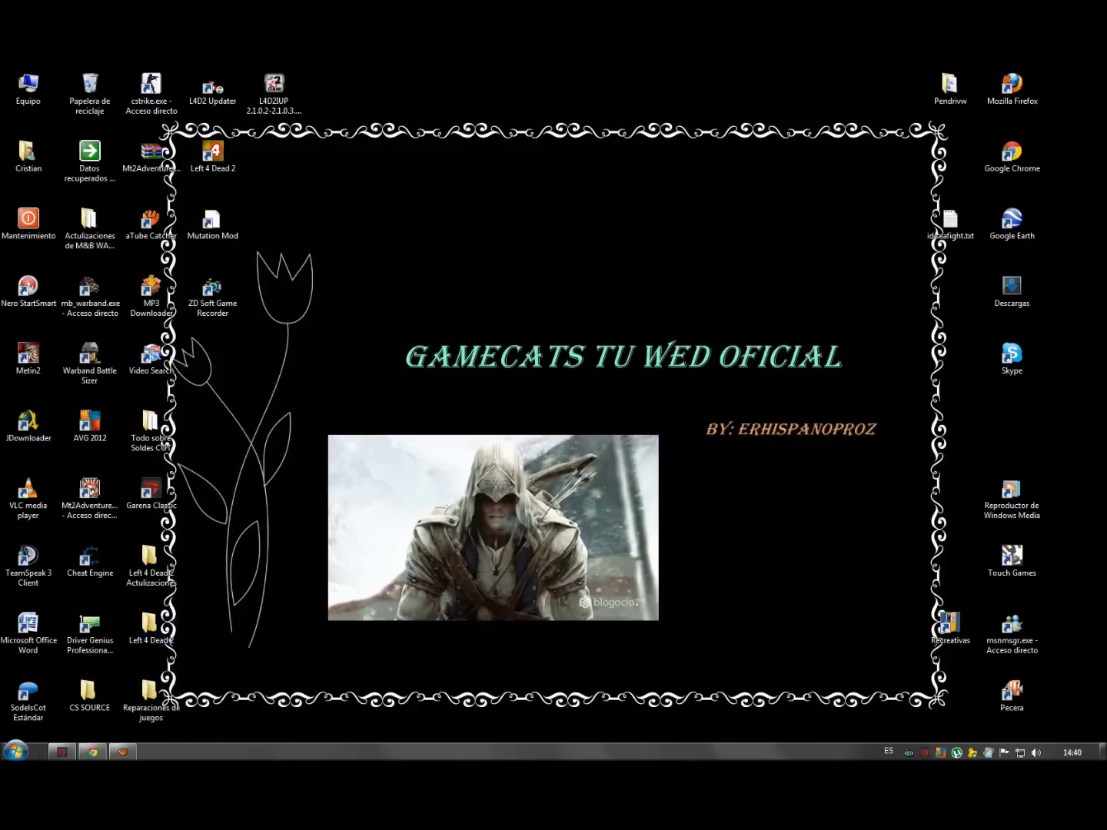
pyautogui.scroll(-3, 462, 447)
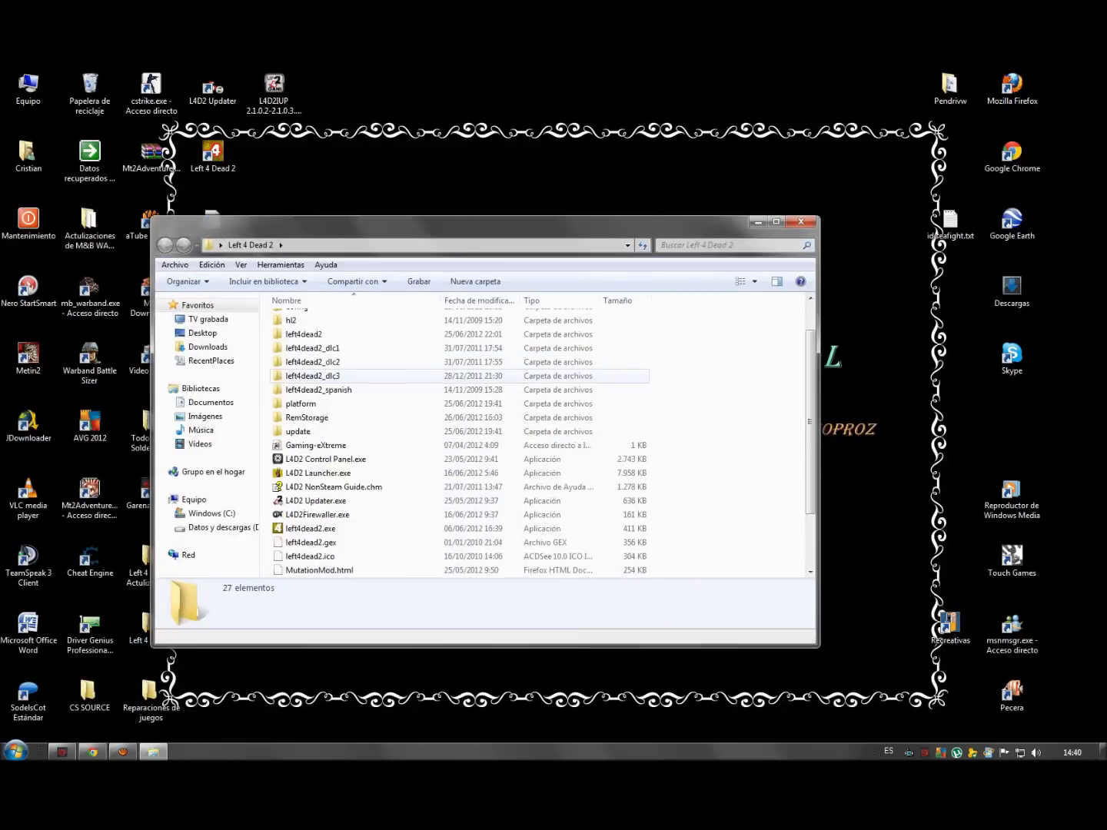
pyautogui.scroll(3, 460, 447)
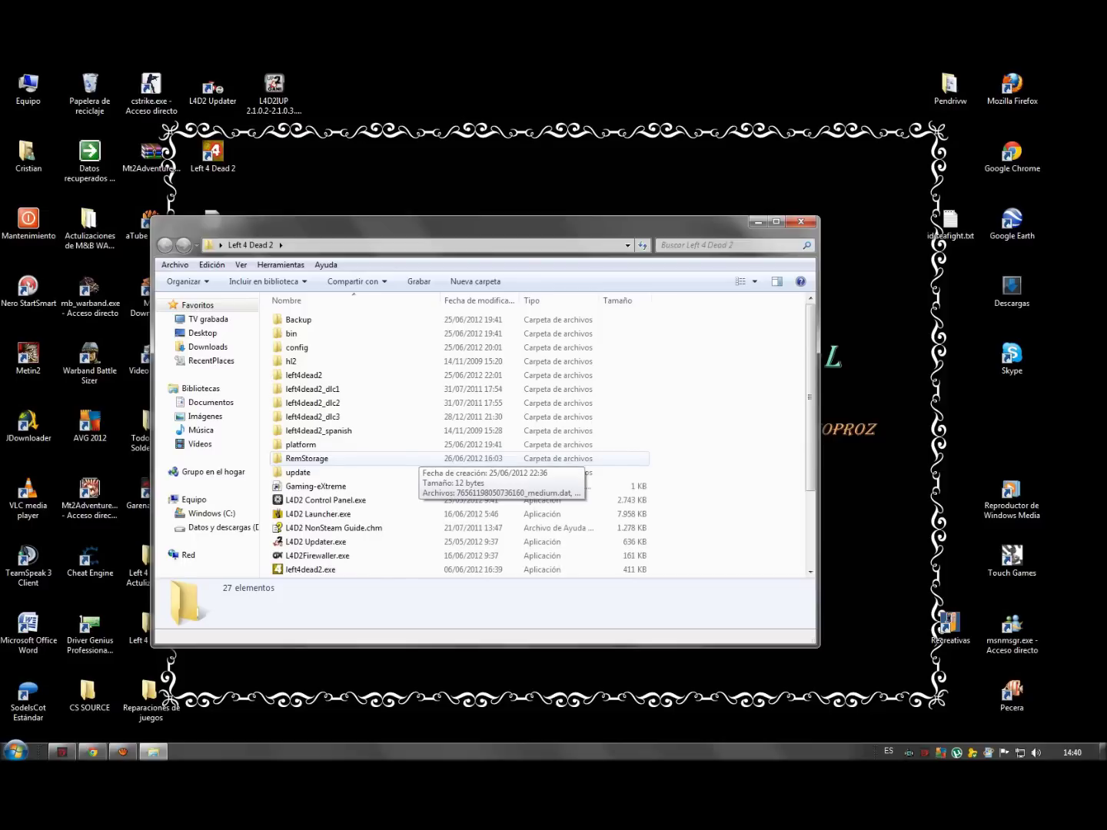
pyautogui.scroll(-3, 460, 390)
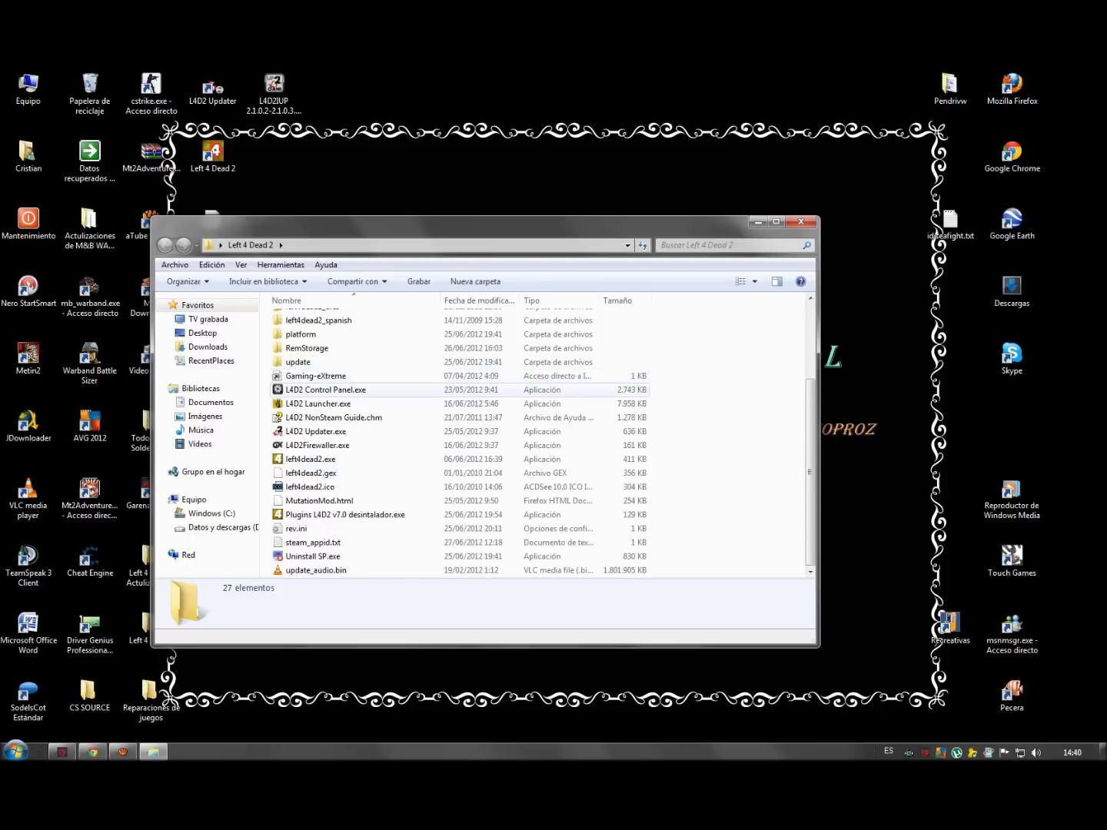
pyautogui.click(800, 221)
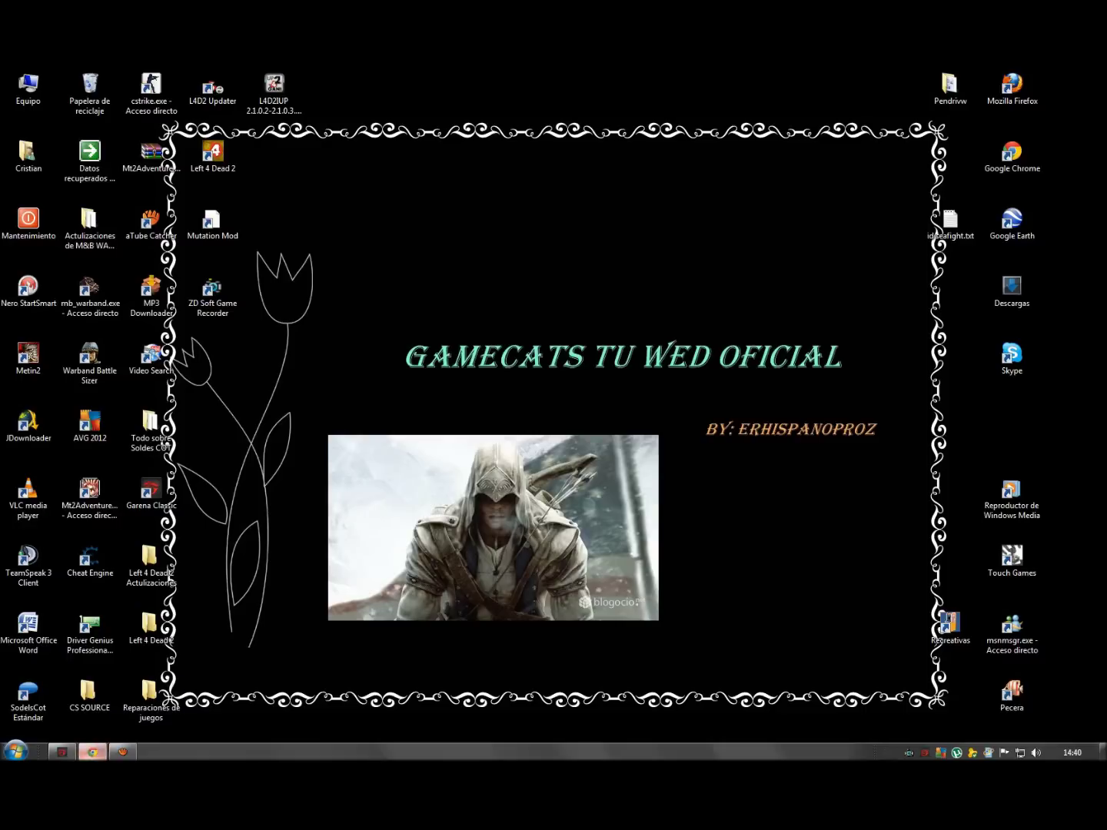
# - Examine the master update, incremental updates and standalone patch downloads in the Left 4 Dead 2 NonSteam guide on gaming-extreme.com
pyautogui.click(93, 751)
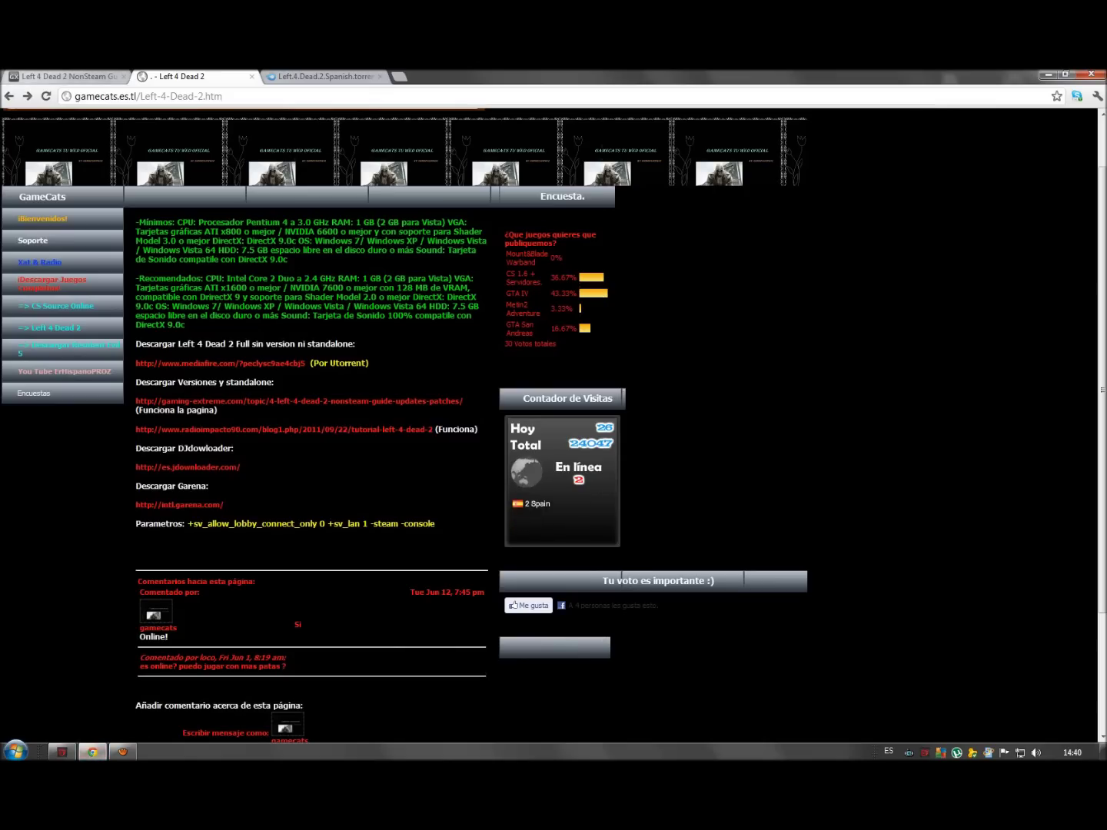
pyautogui.click(66, 76)
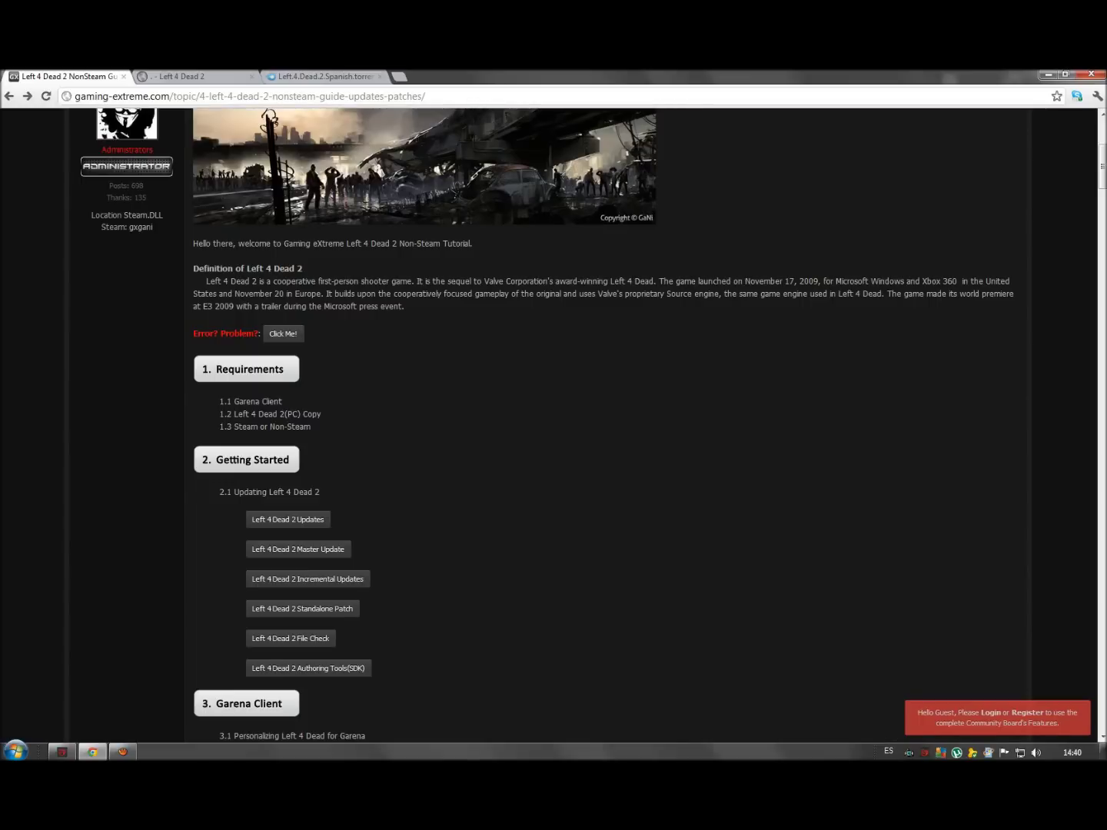
pyautogui.scroll(4, 554, 423)
pyautogui.scroll(-6, 554, 423)
pyautogui.scroll(-15, 553, 423)
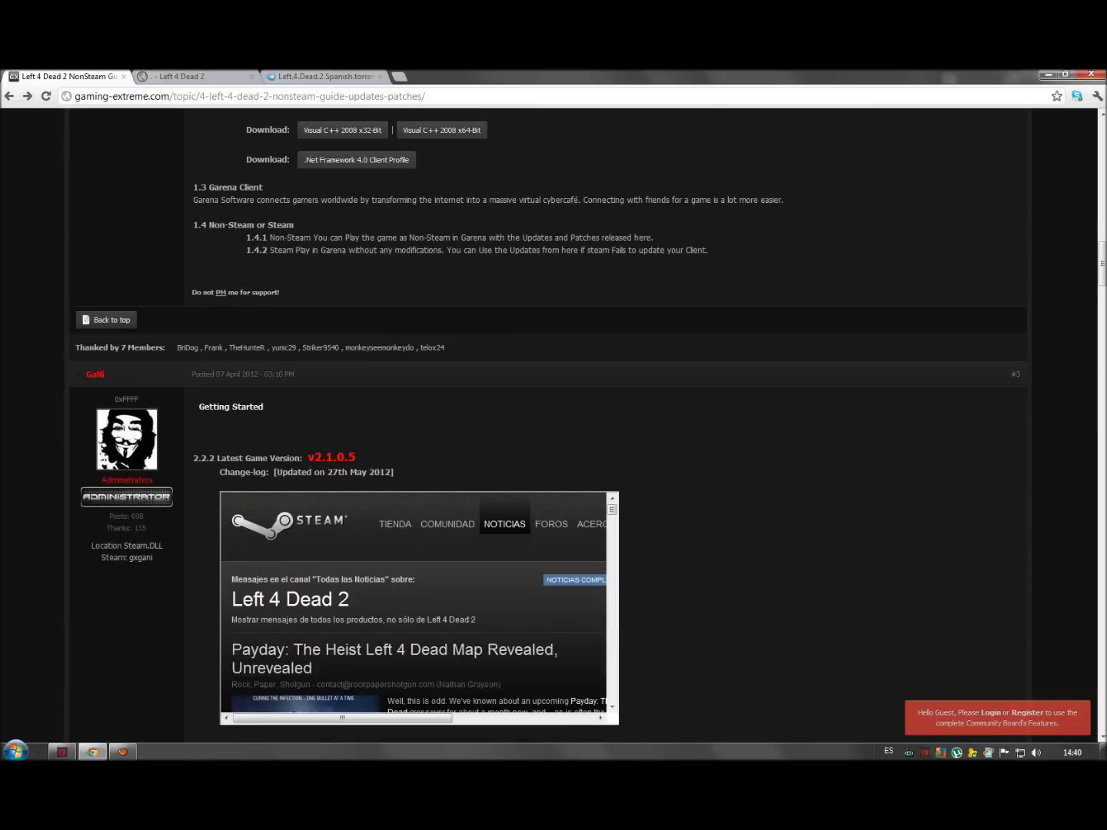
pyautogui.scroll(-4, 554, 423)
pyautogui.scroll(-6, 553, 423)
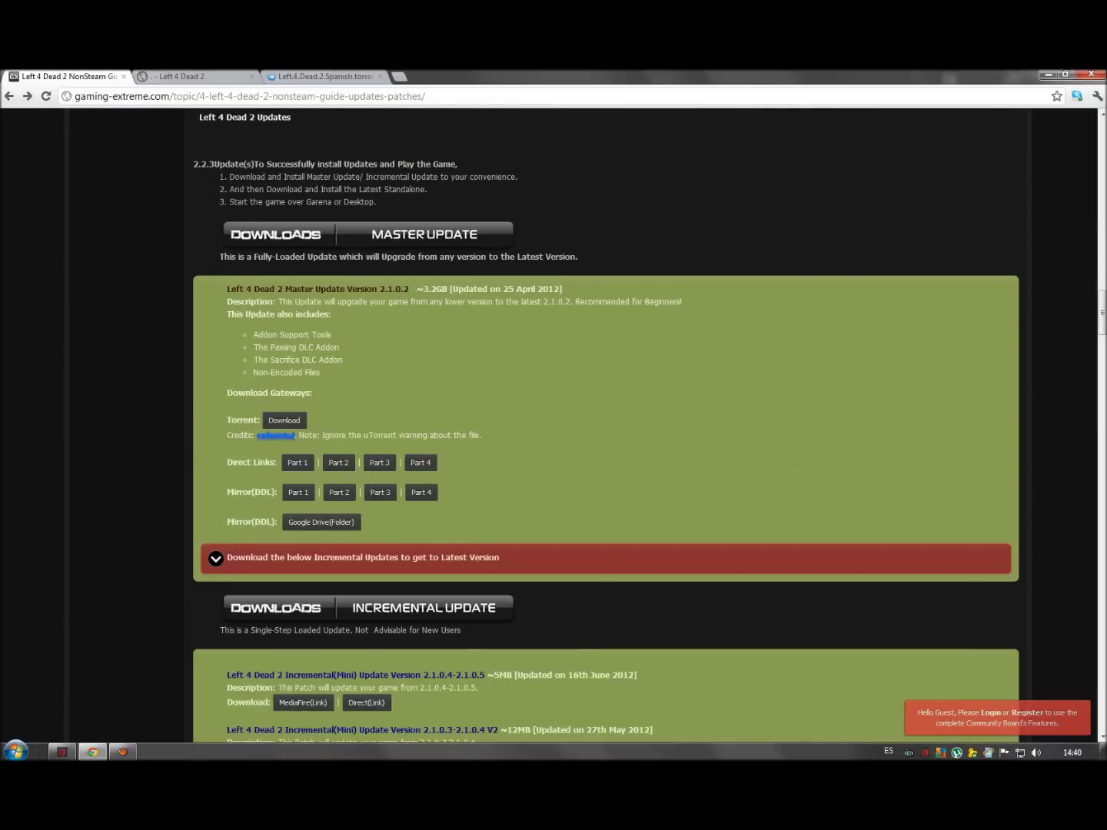
pyautogui.scroll(-1, 555, 423)
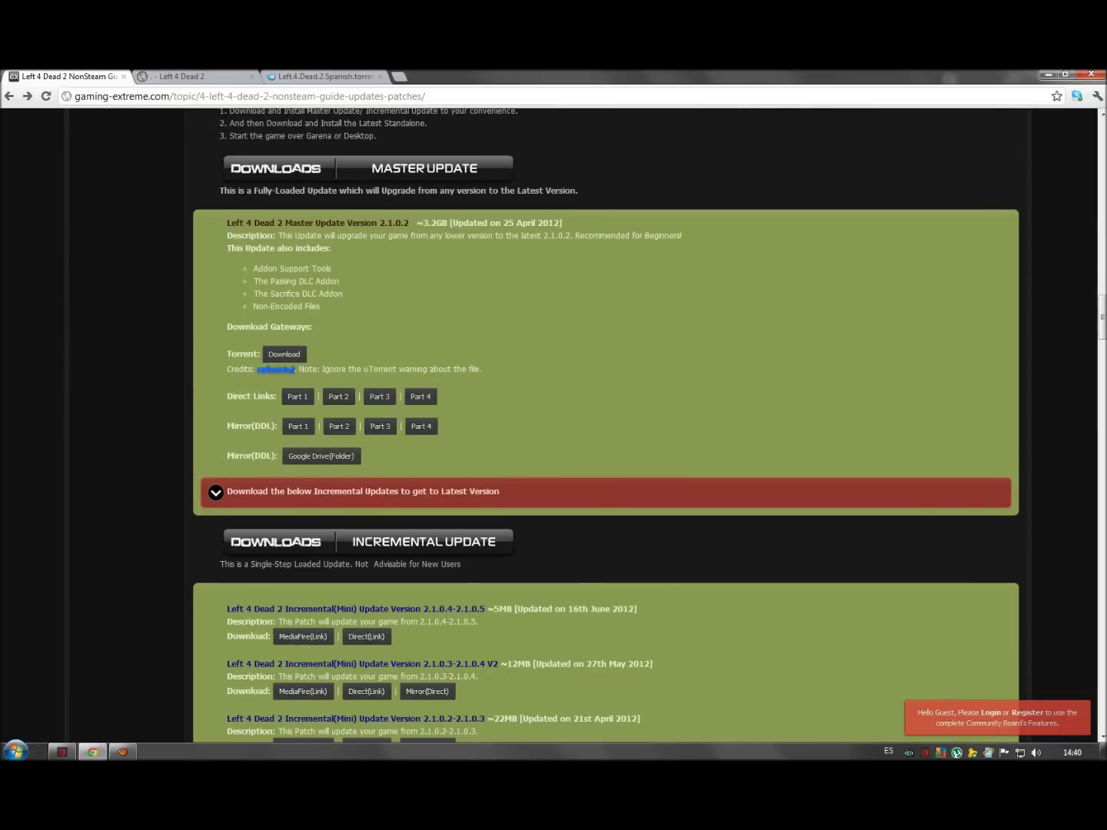
pyautogui.scroll(-3, 554, 423)
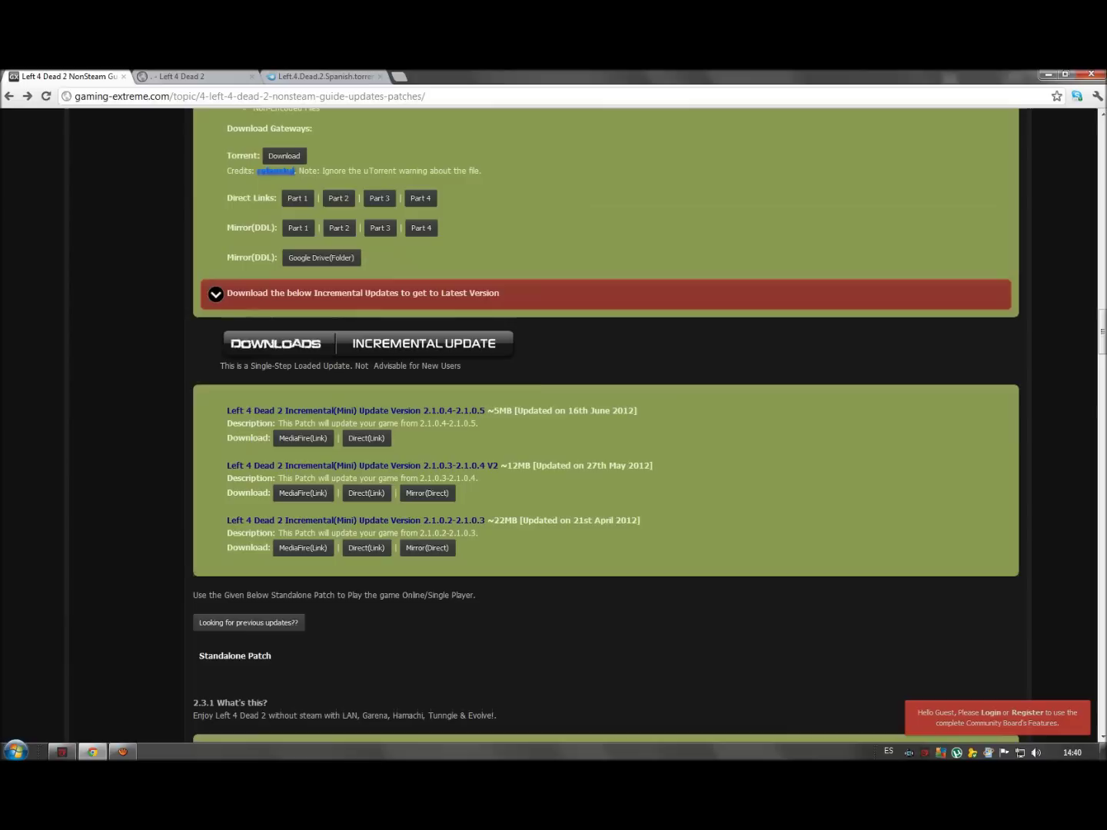
pyautogui.scroll(-1, 554, 423)
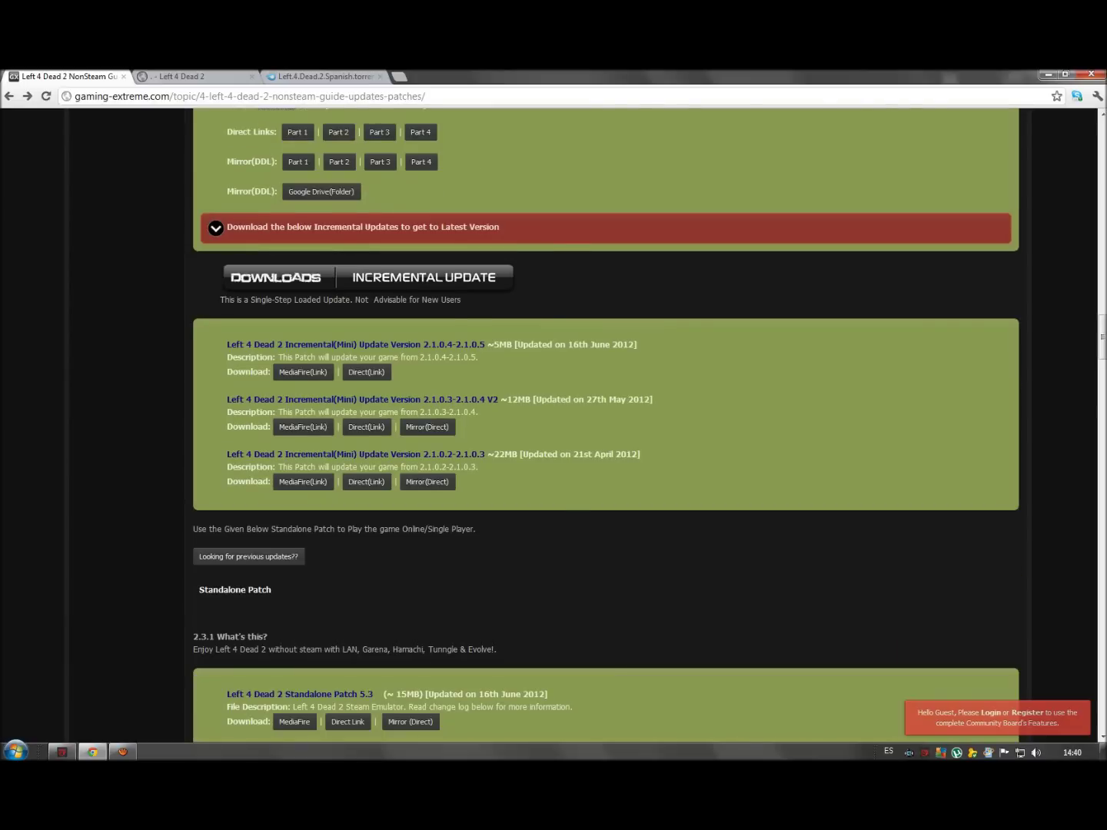
pyautogui.scroll(4, 554, 423)
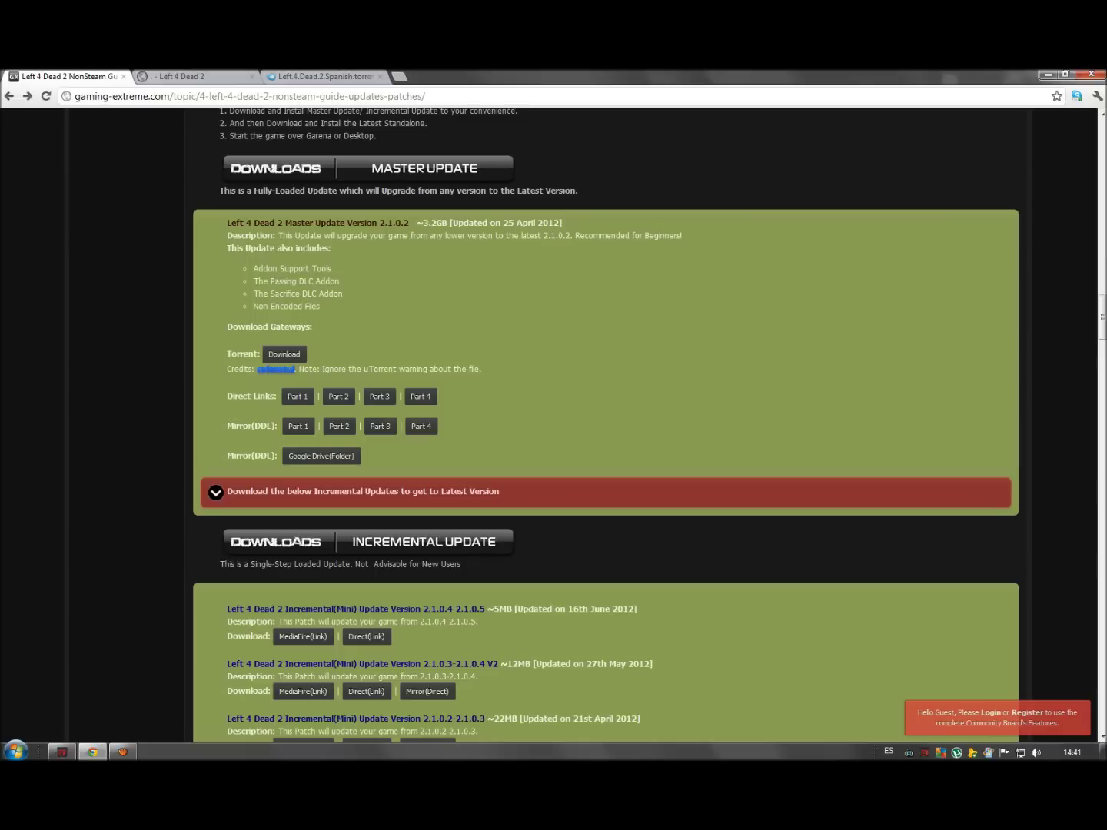
# - Minimize the browser and open the desktop folder Left 4 Dead 2 Actulizaciones
pyautogui.click(1048, 75)
pyautogui.click(170, 576)
pyautogui.doubleClick(170, 576)
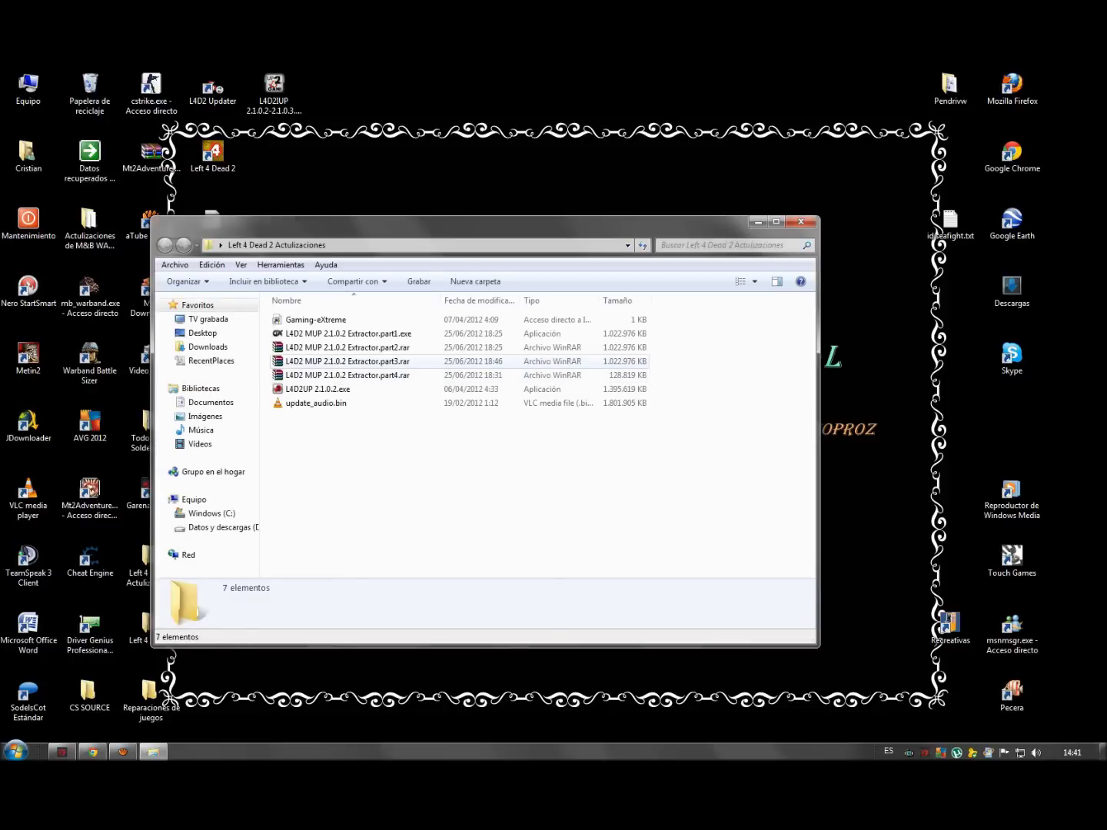
pyautogui.moveTo(686, 376); pyautogui.dragTo(632, 329)
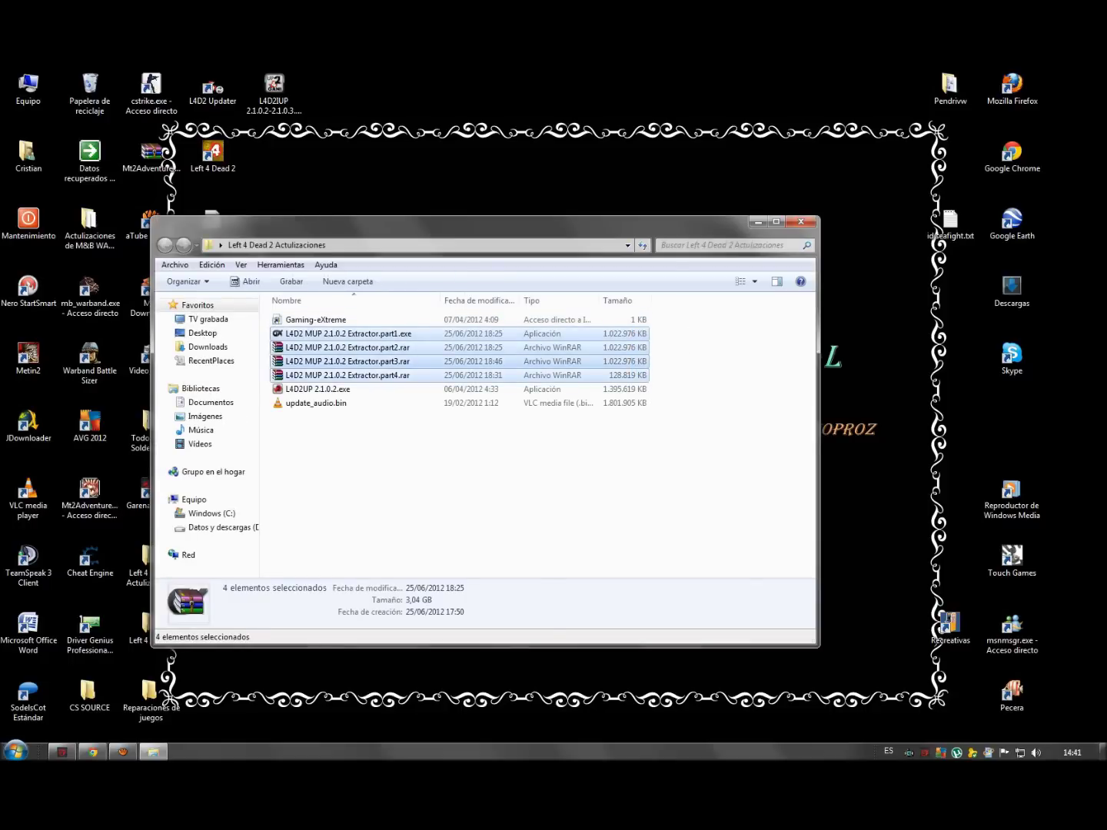
pyautogui.click(416, 370)
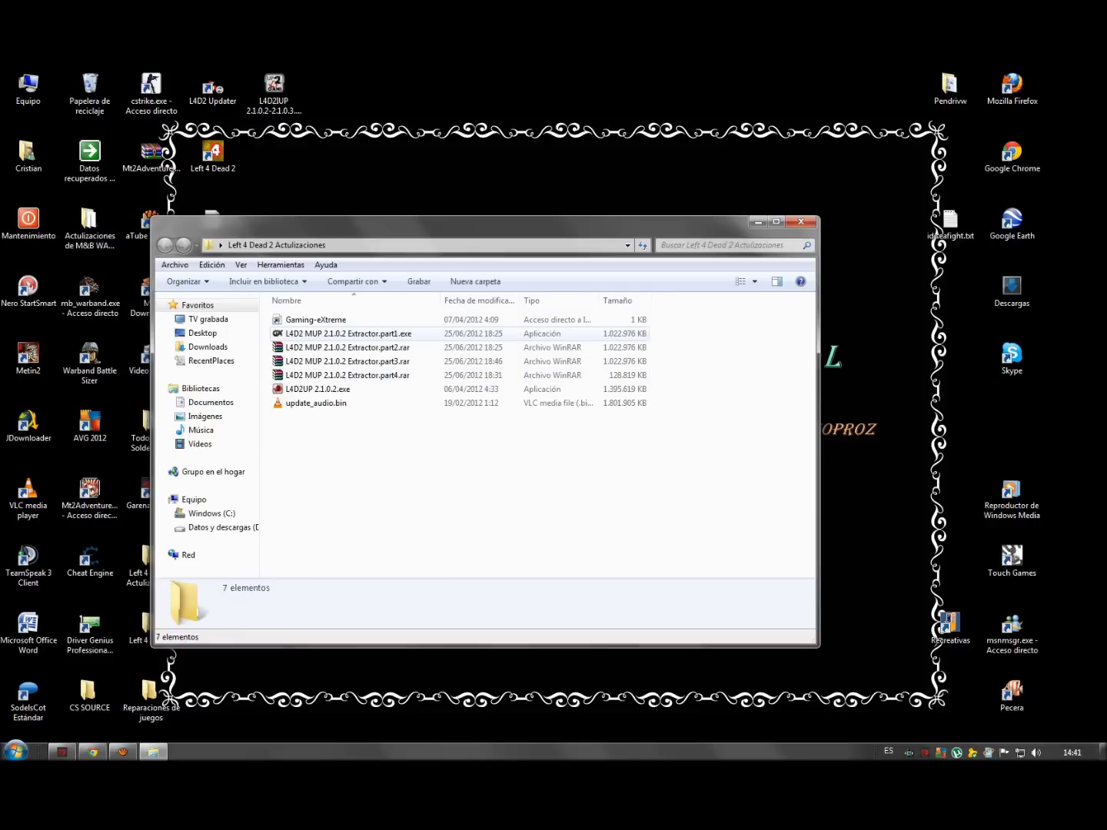
pyautogui.moveTo(682, 385); pyautogui.dragTo(632, 331)
pyautogui.rightClick(536, 345)
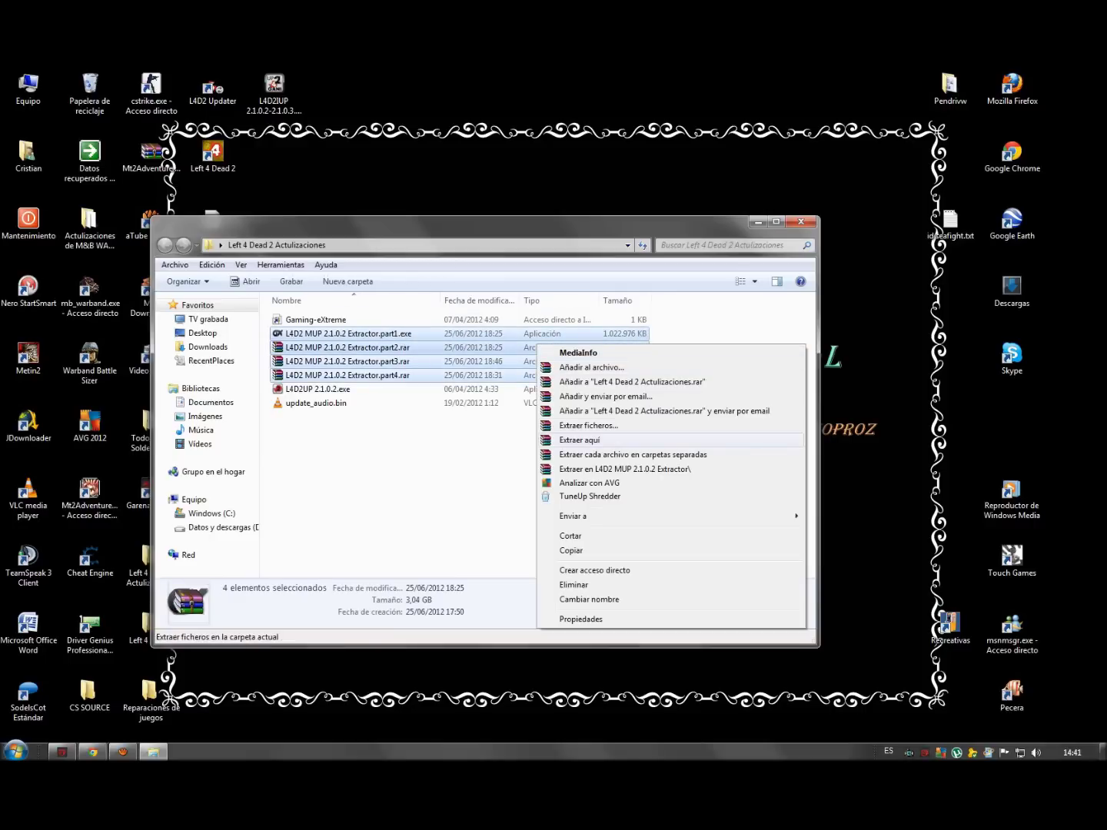
pyautogui.click(492, 453)
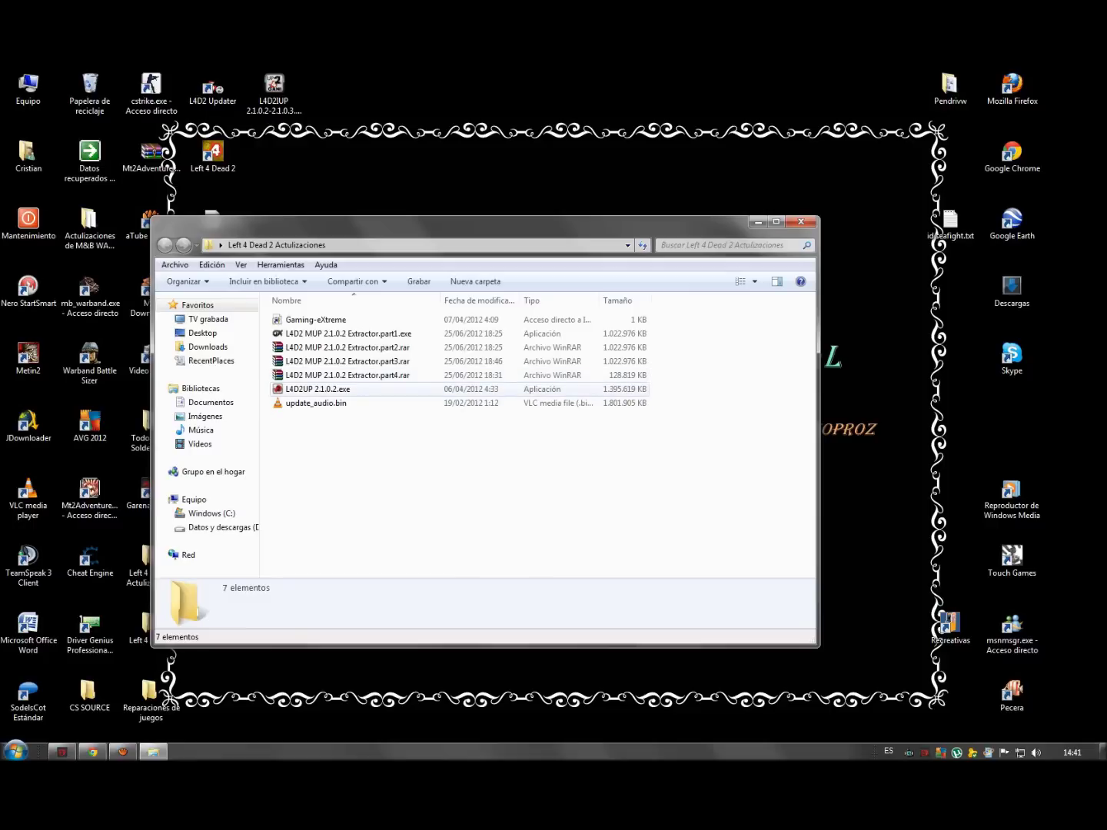
# - Run the L4D2UP 2.1.0.2.exe master update installer and accept its license agreement
pyautogui.click(318, 389)
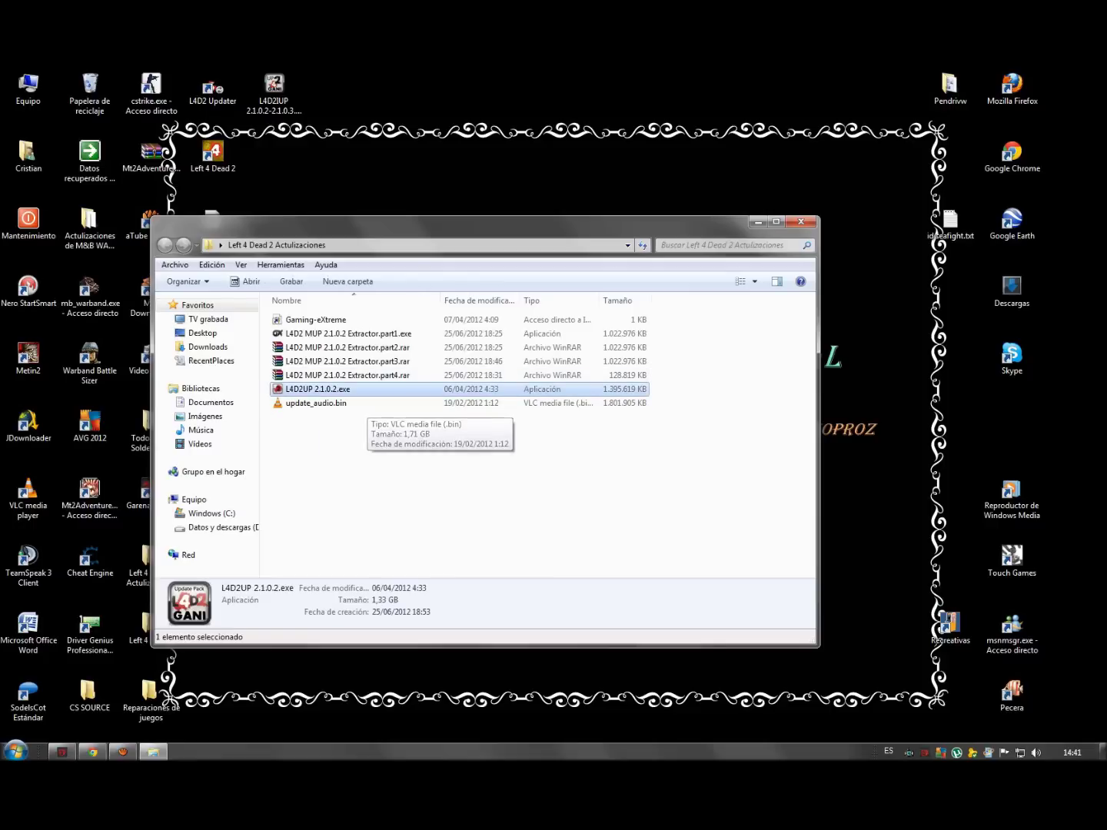
pyautogui.press('Return')
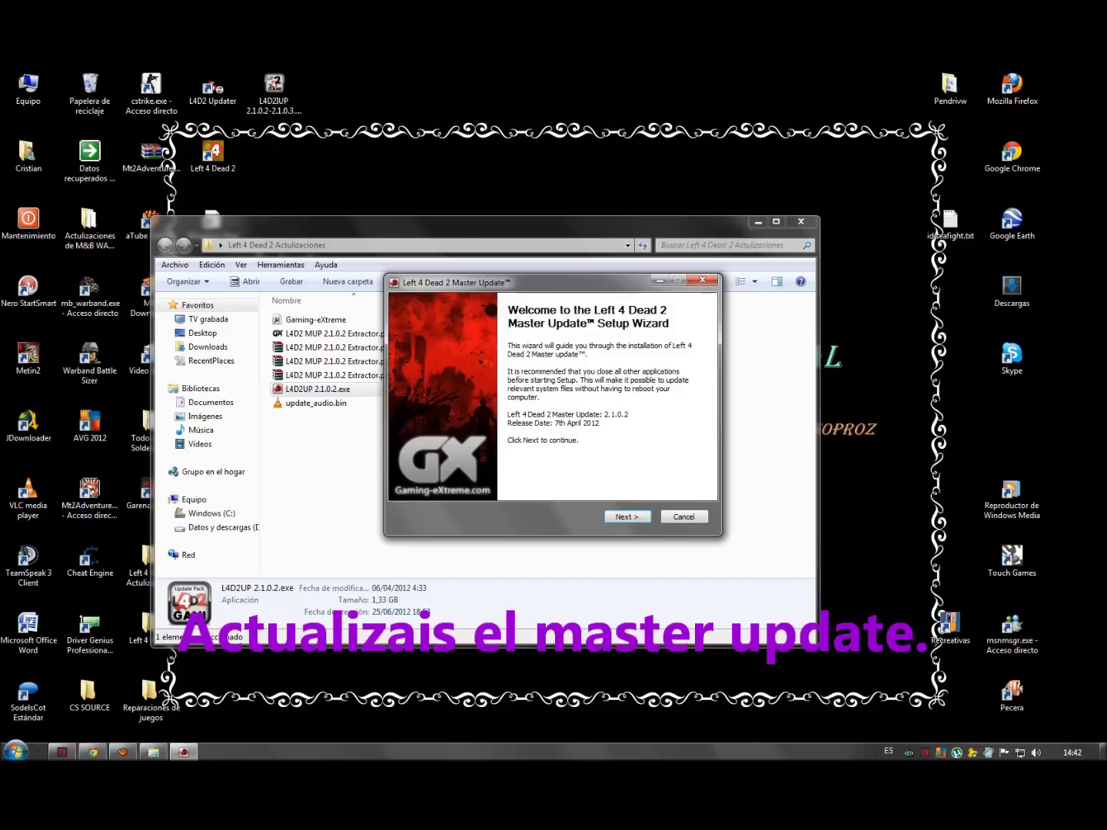
pyautogui.press('Return')
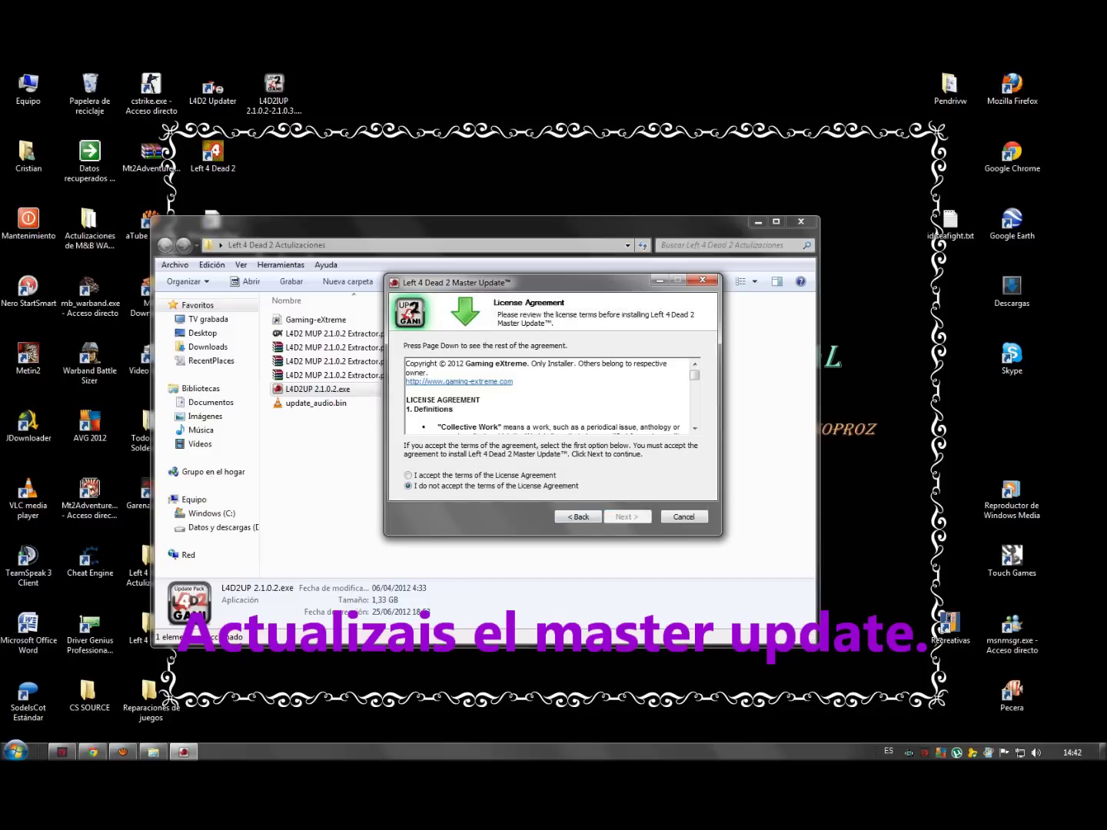
pyautogui.click(407, 475)
pyautogui.press('Return')
# - Set the master update's destination folder to the Left 4 Dead 2 folder on the desktop
pyautogui.press('Tab')
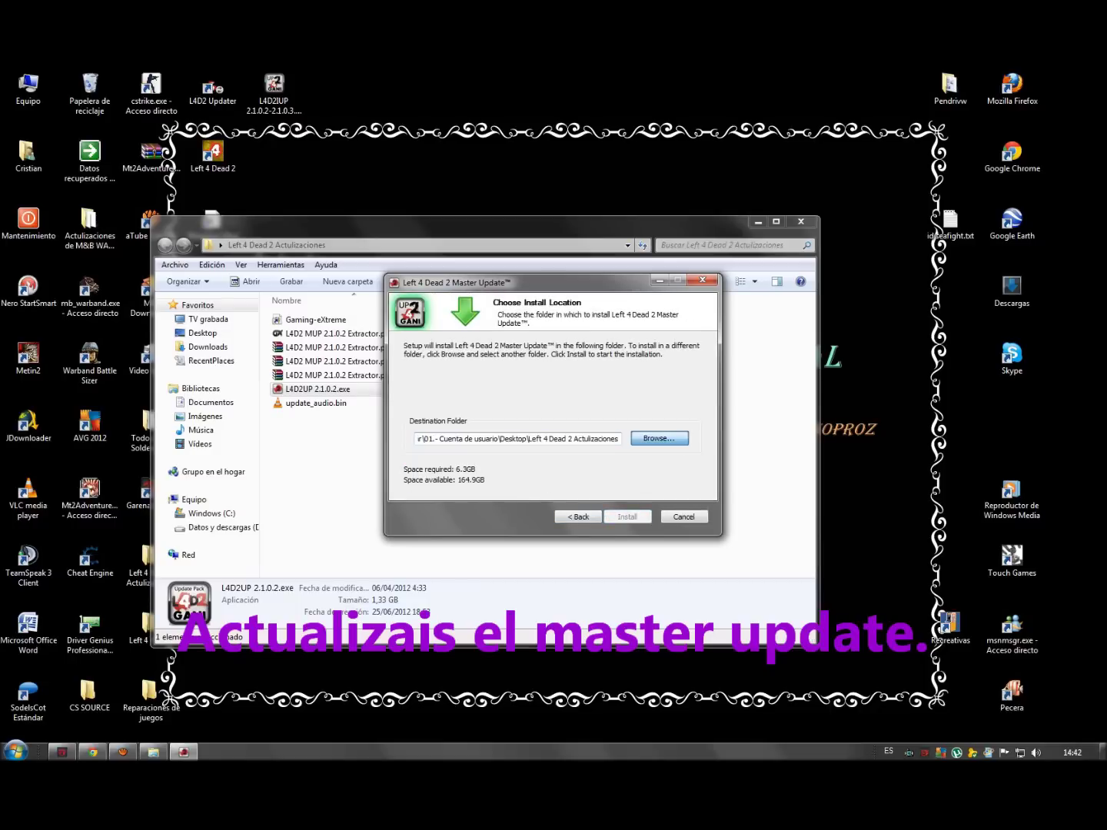
pyautogui.press('Return')
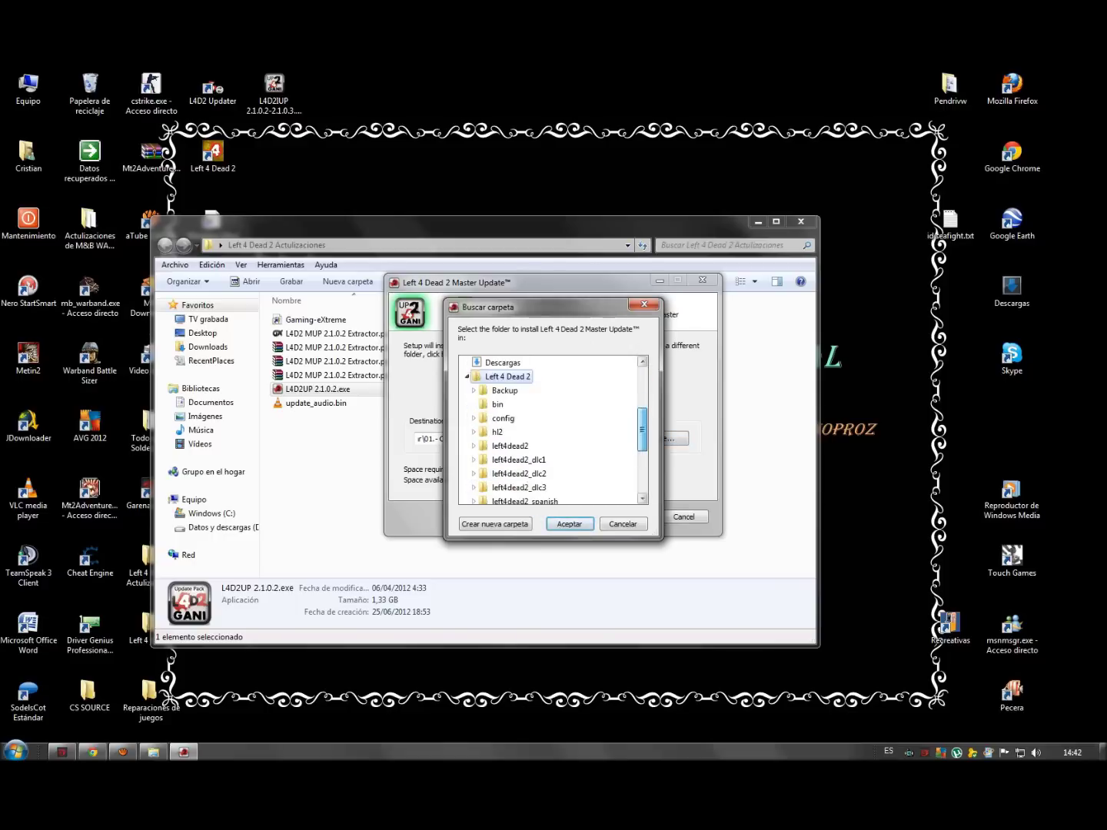
pyautogui.press('Return')
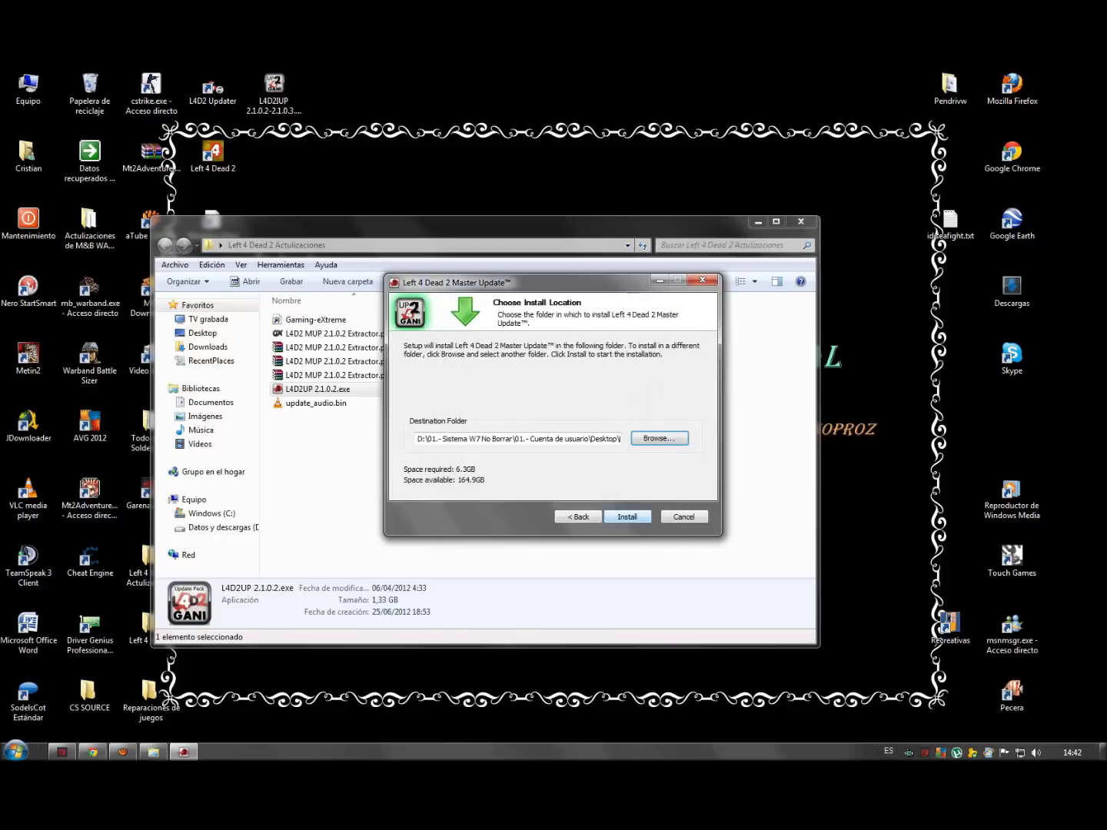
# - Quit the master update setup without installing and close the Left 4 Dead 2 Actulizaciones folder
pyautogui.press('Escape')
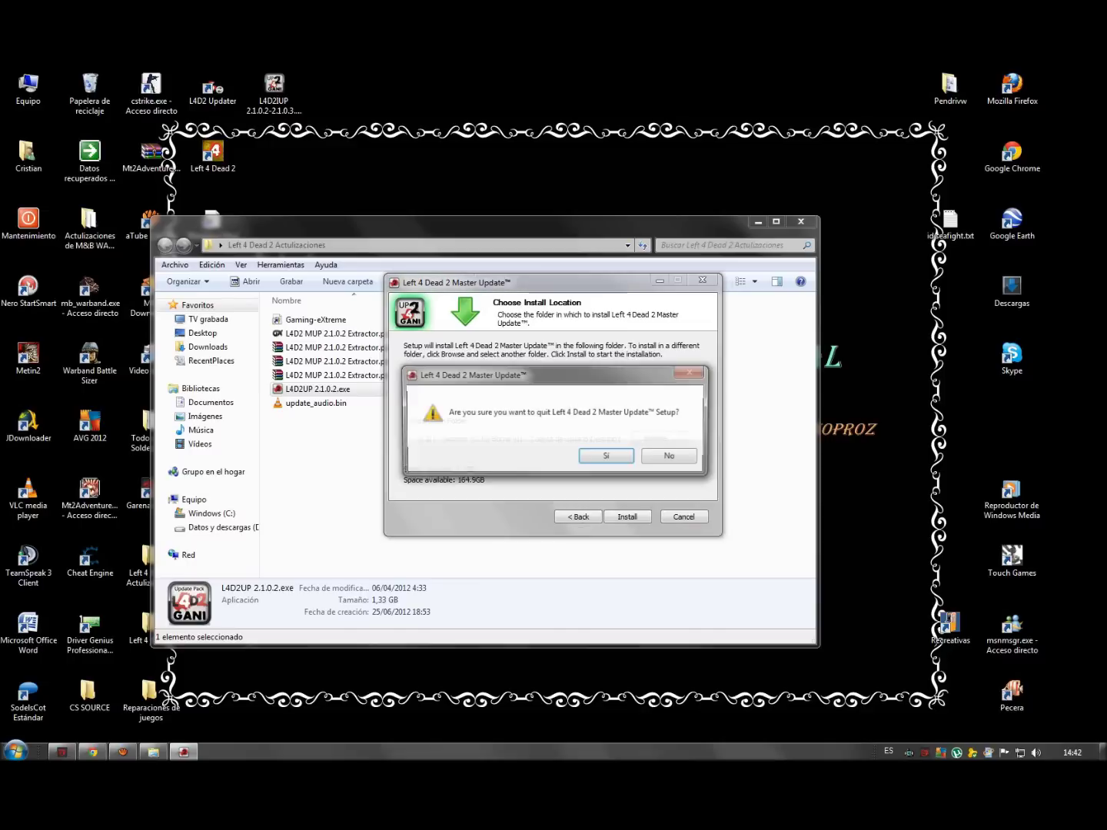
pyautogui.press('Return')
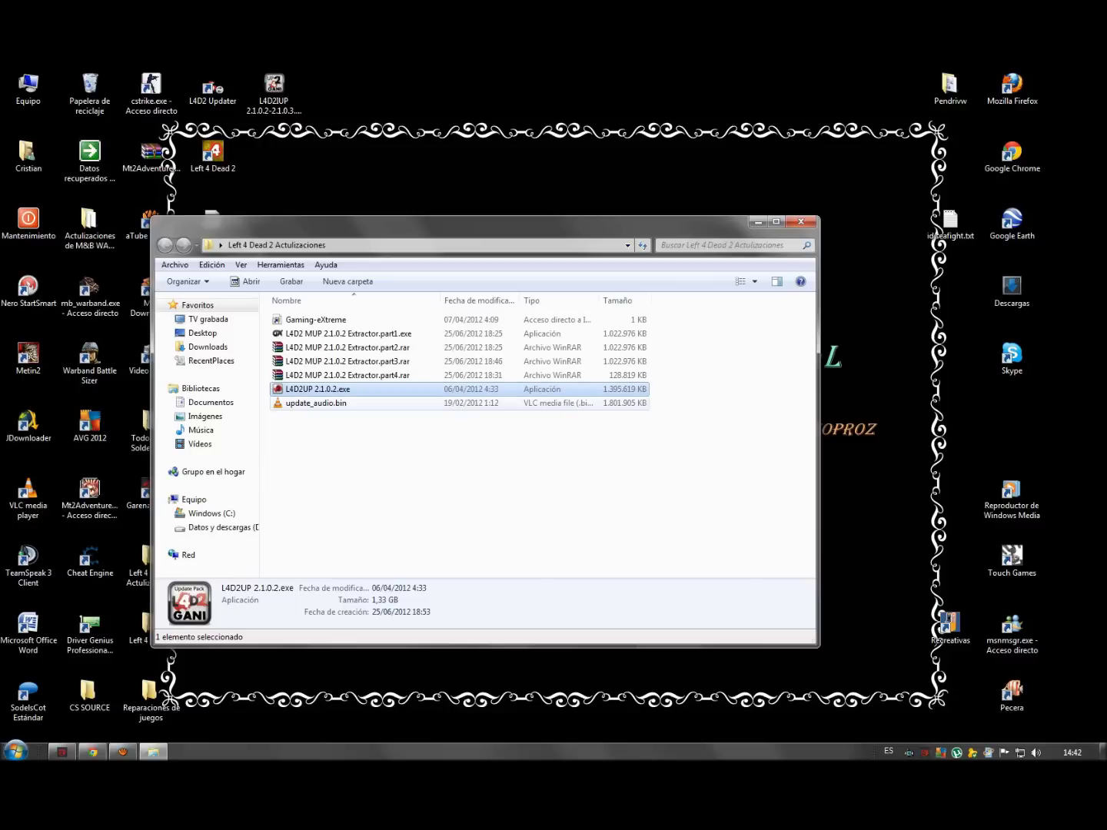
pyautogui.click(801, 222)
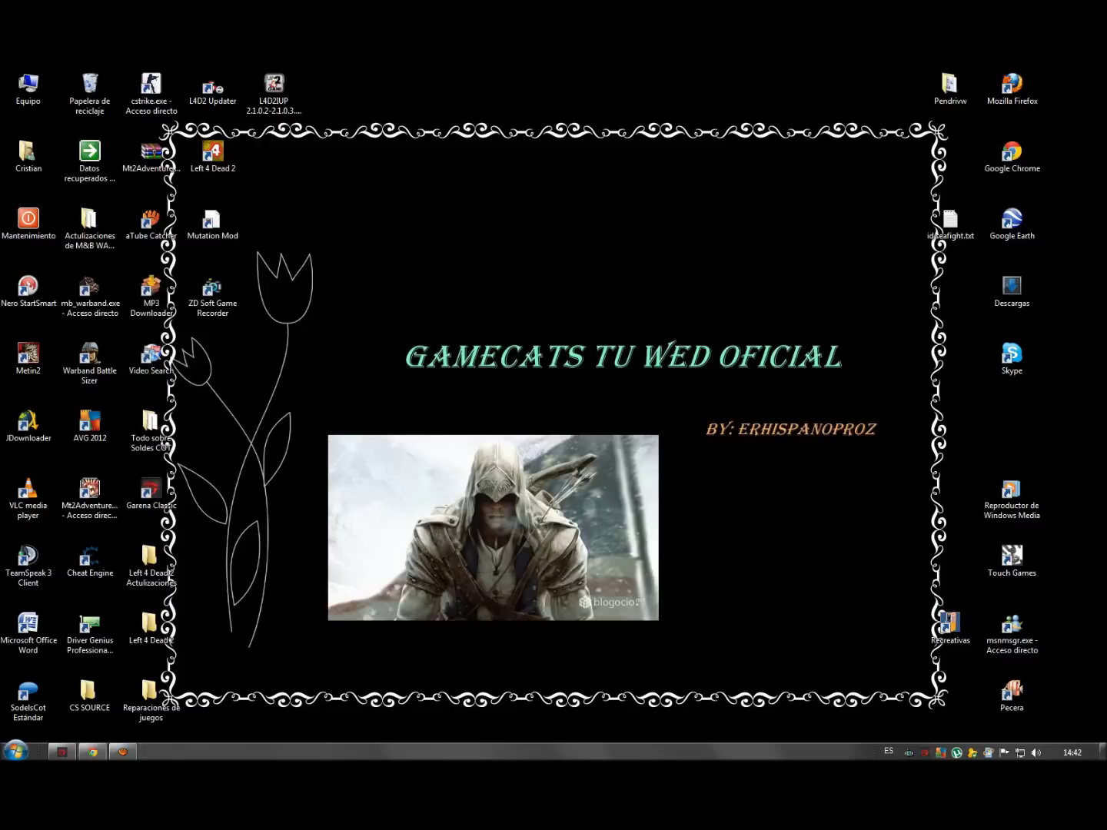
# - Review the incremental update downloads in the browser's Left 4 Dead 2 NonSteam guide, and minimize the browser
pyautogui.click(94, 751)
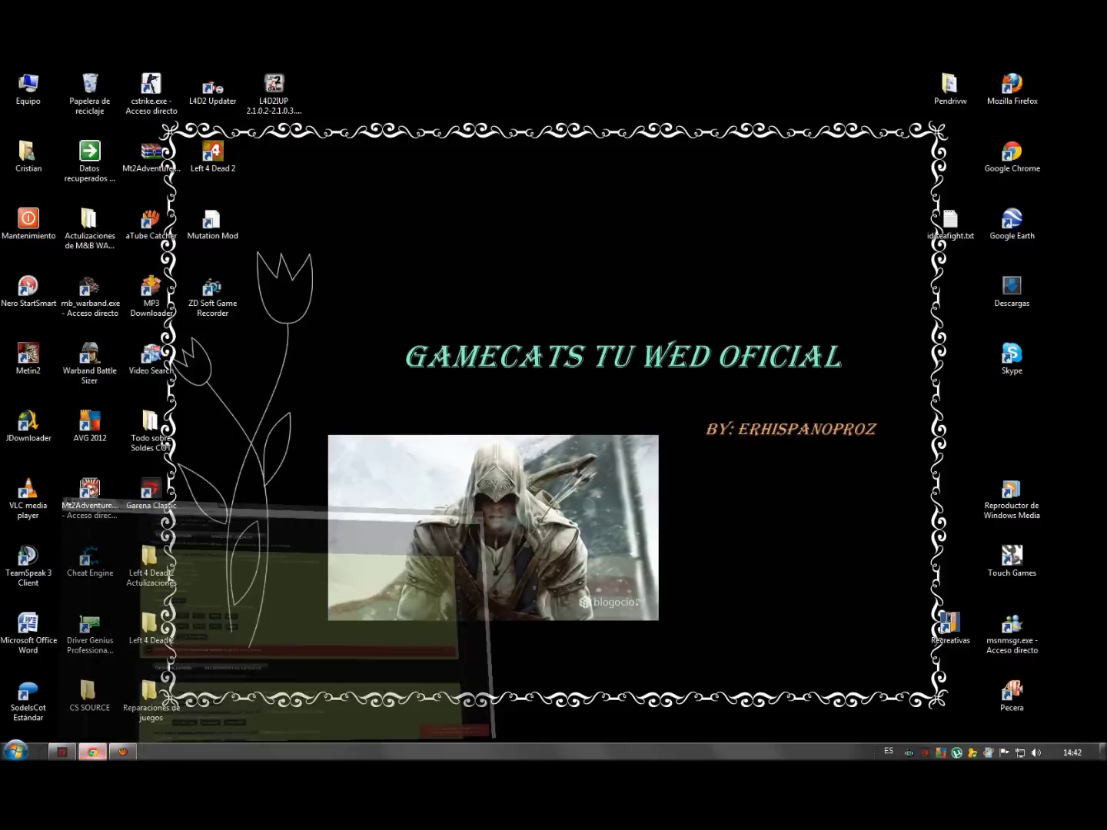
pyautogui.scroll(-1, 553, 424)
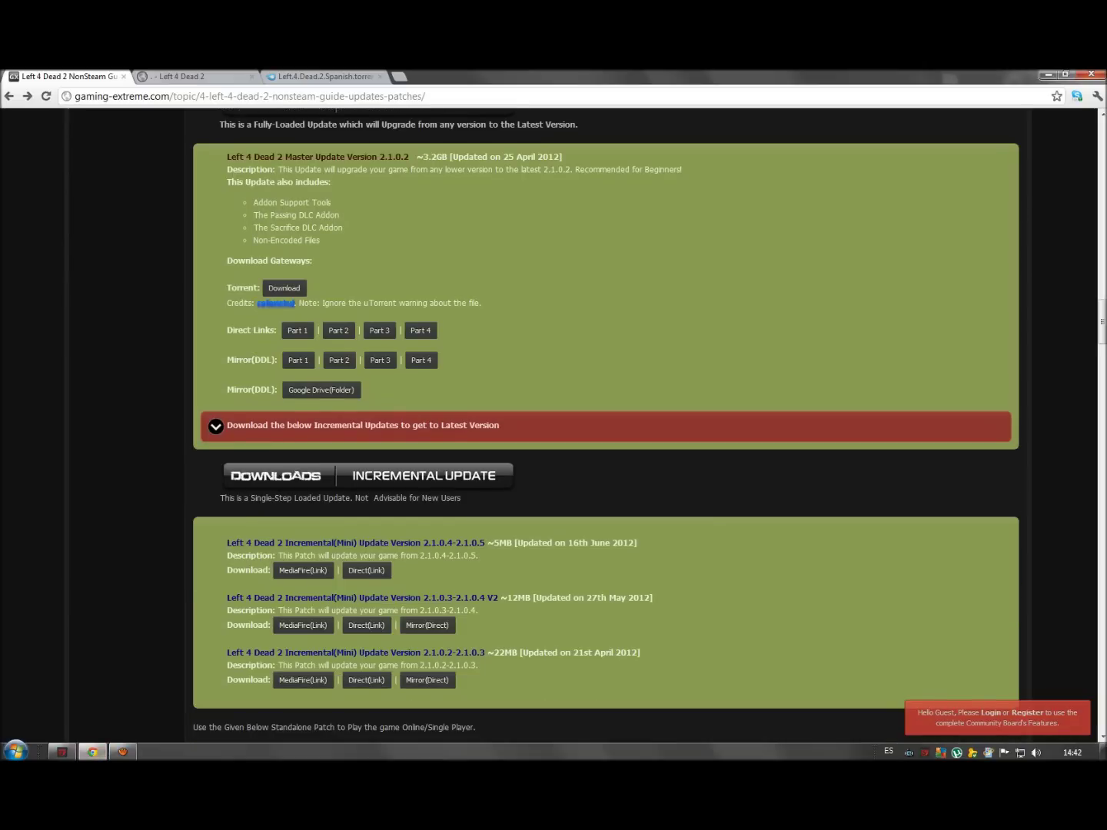
pyautogui.scroll(-1, 554, 424)
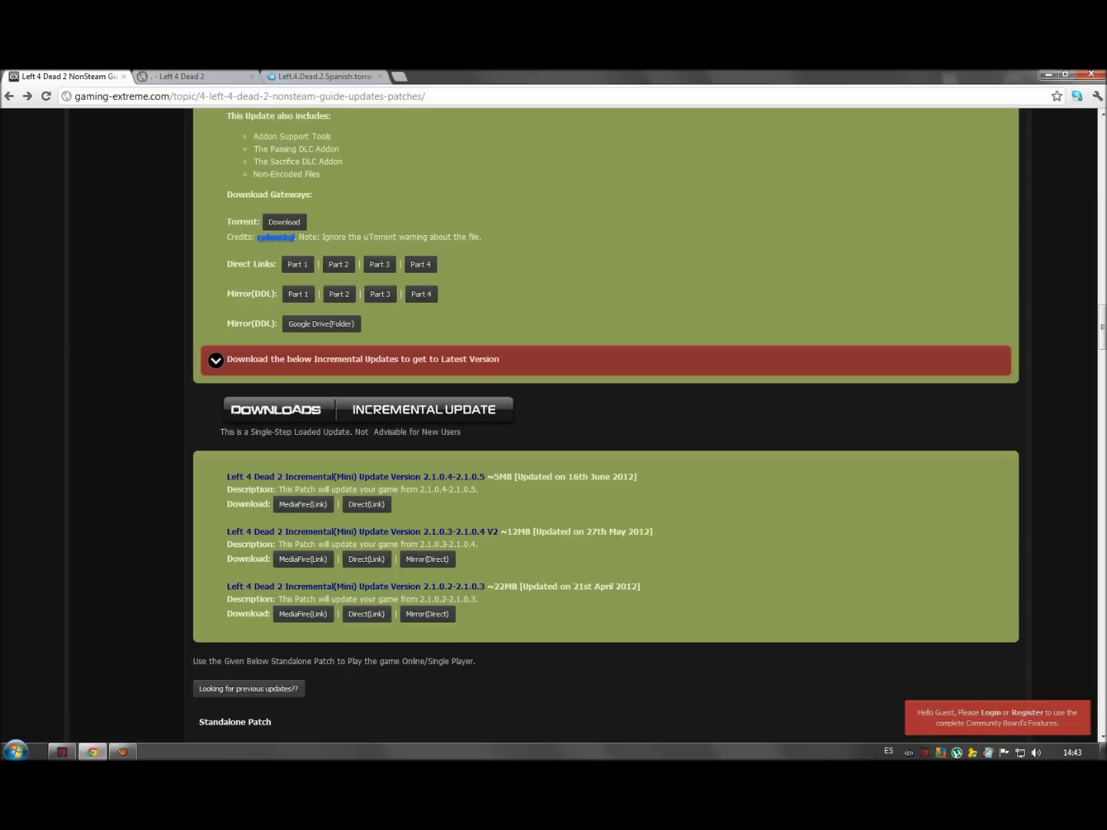
pyautogui.click(1049, 75)
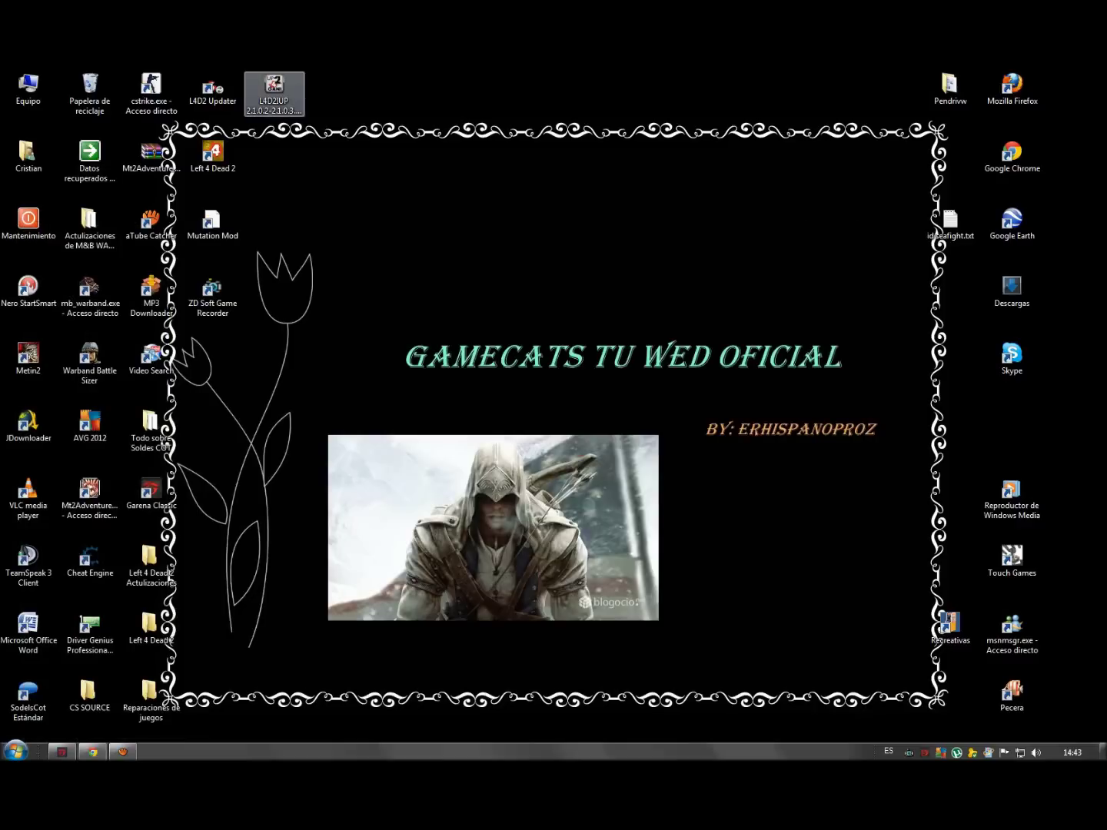
# - Launch the L4D2IUP 2.1.0.2-2.1.0.3 incremental update installer from the desktop and quit its setup wizard
pyautogui.doubleClick(273, 91)
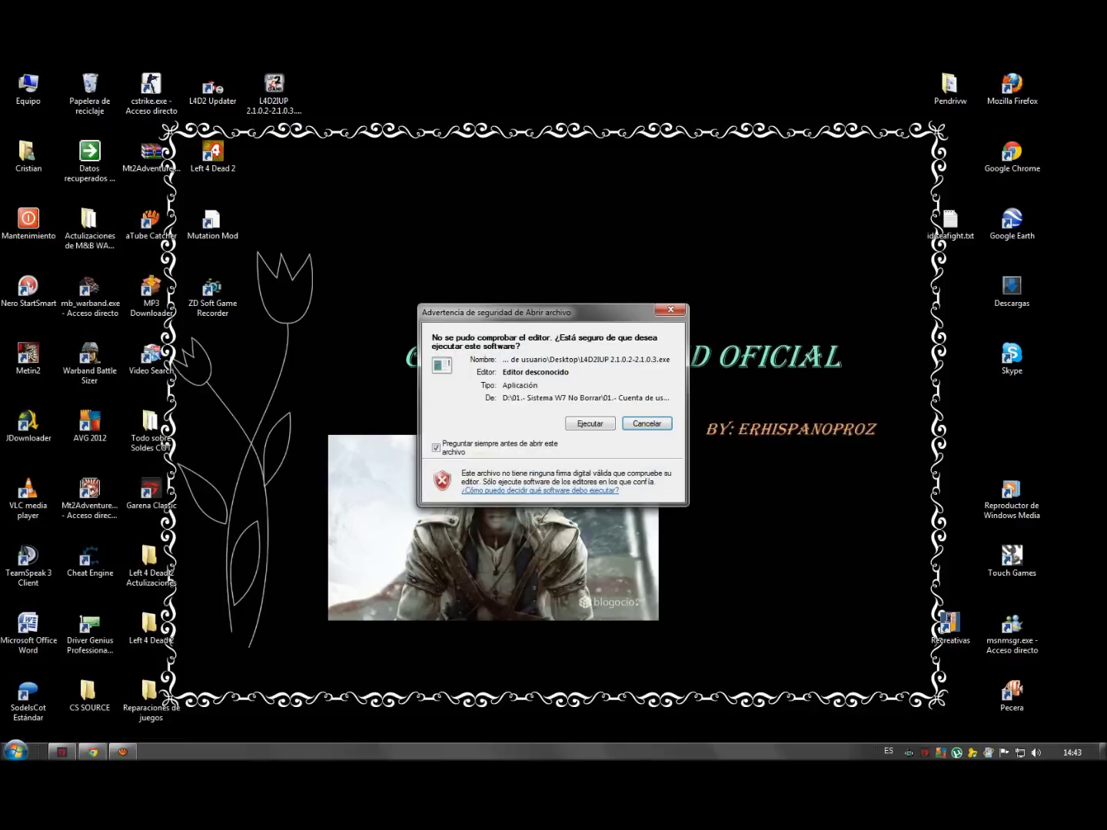
pyautogui.press('Escape')
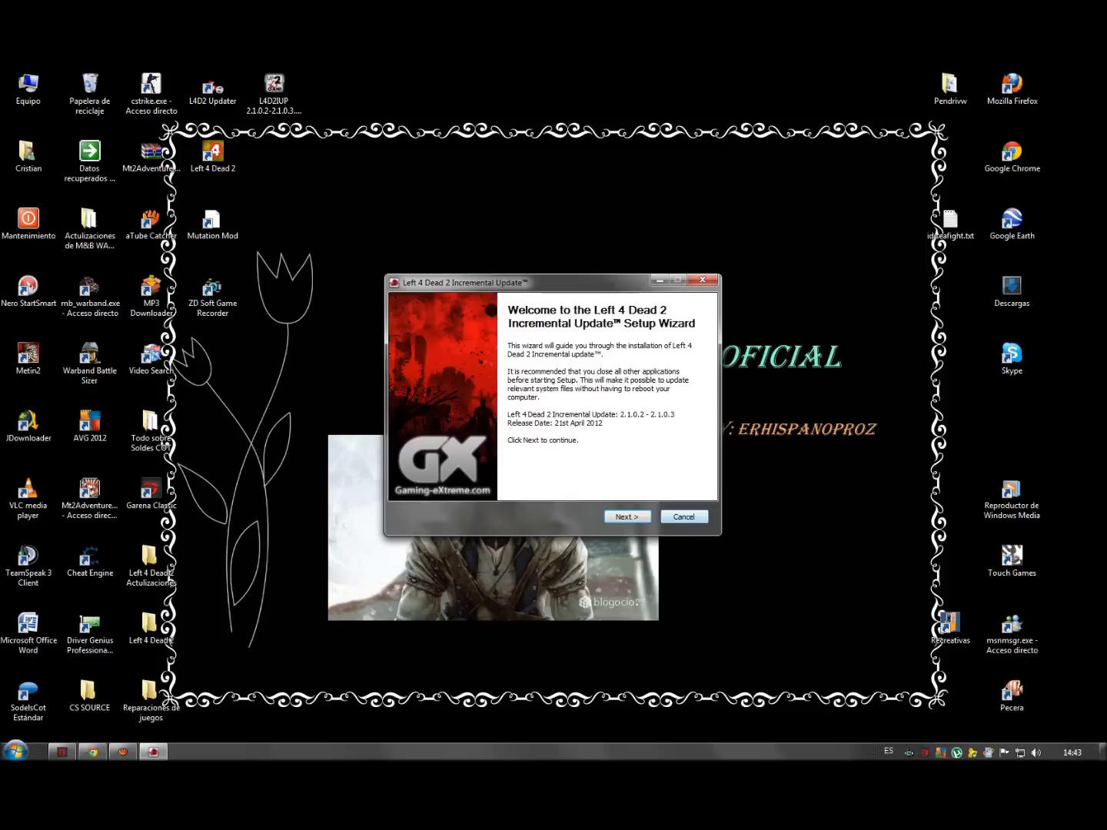
pyautogui.click(683, 516)
pyautogui.press('Return')
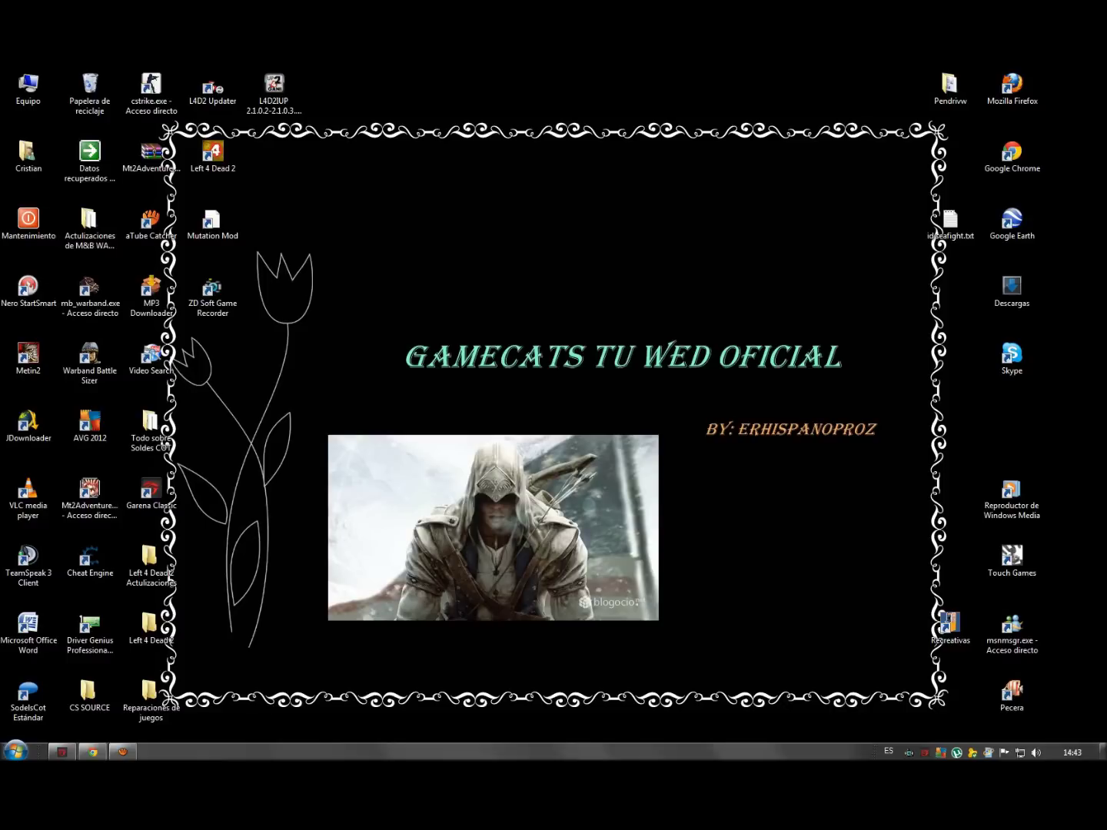
# - Examine the Standalone Patch 5.3 section of the NonSteam guide in the browser
pyautogui.click(93, 752)
pyautogui.scroll(-2, 607, 423)
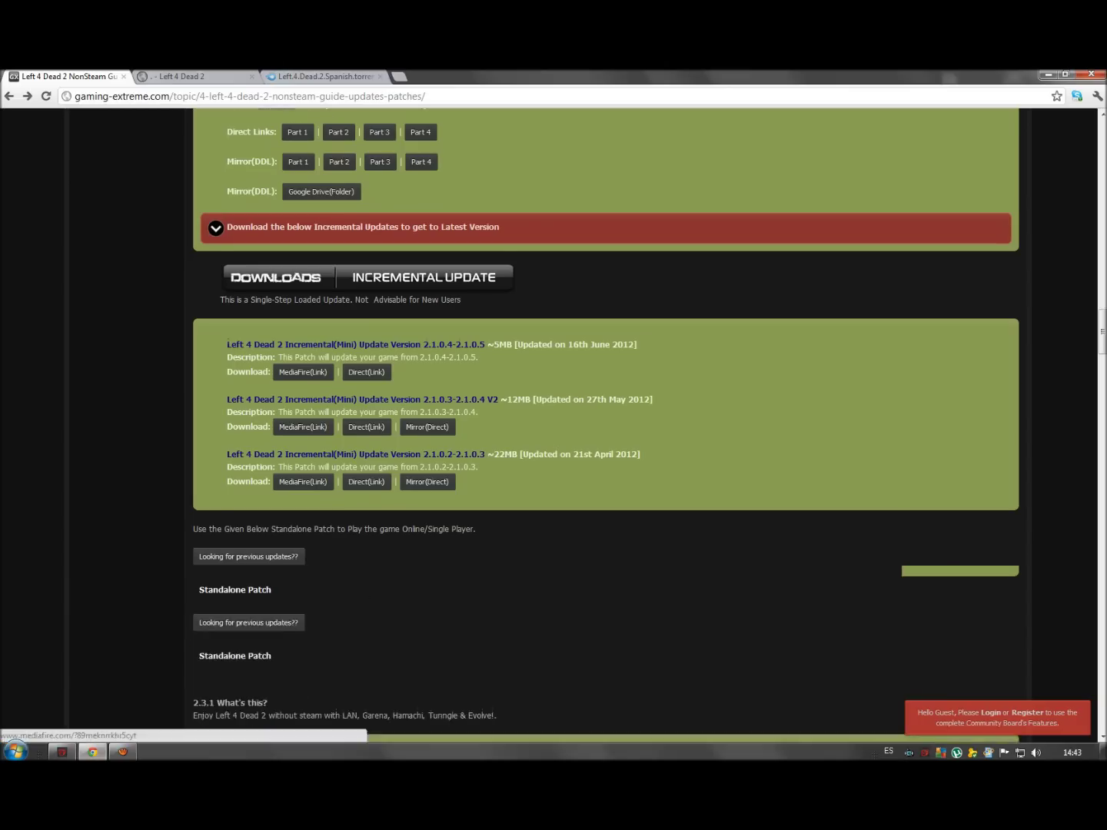
pyautogui.scroll(-2, 554, 423)
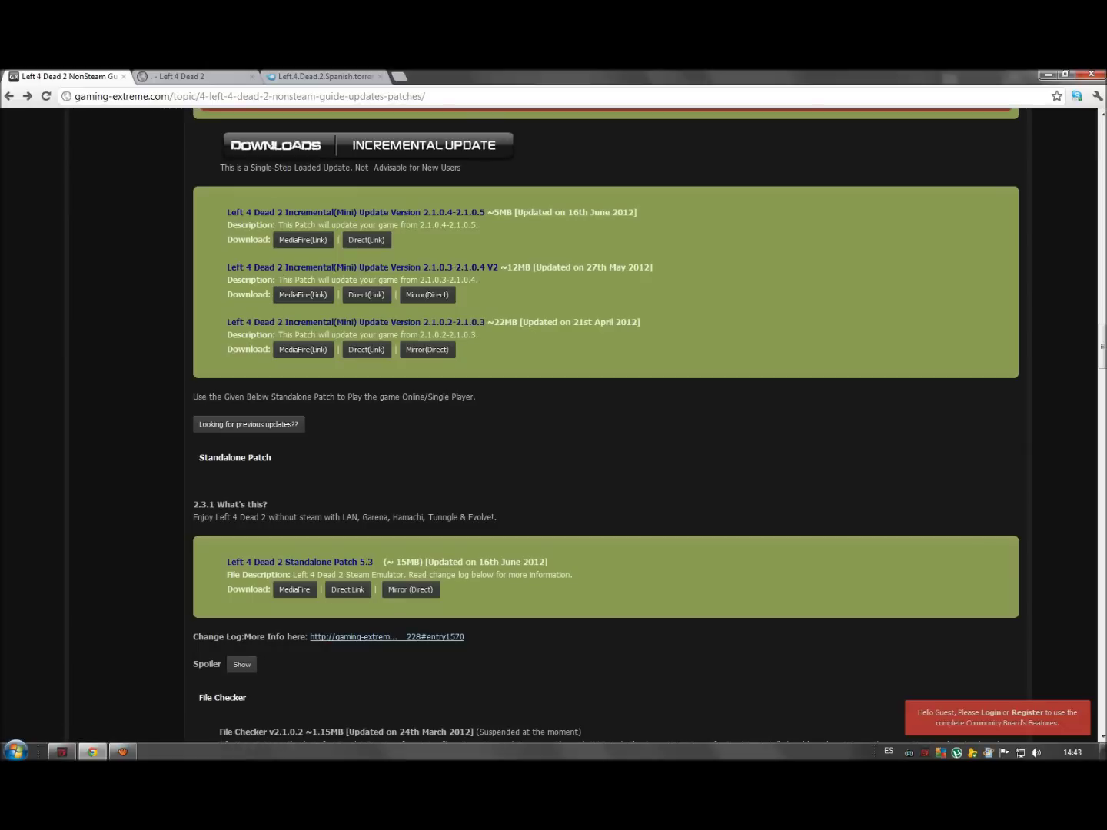
# - Run L4D2SP 5.3.exe from the Downloads folder, then close the folder and minimize the browser
pyautogui.click(16, 751)
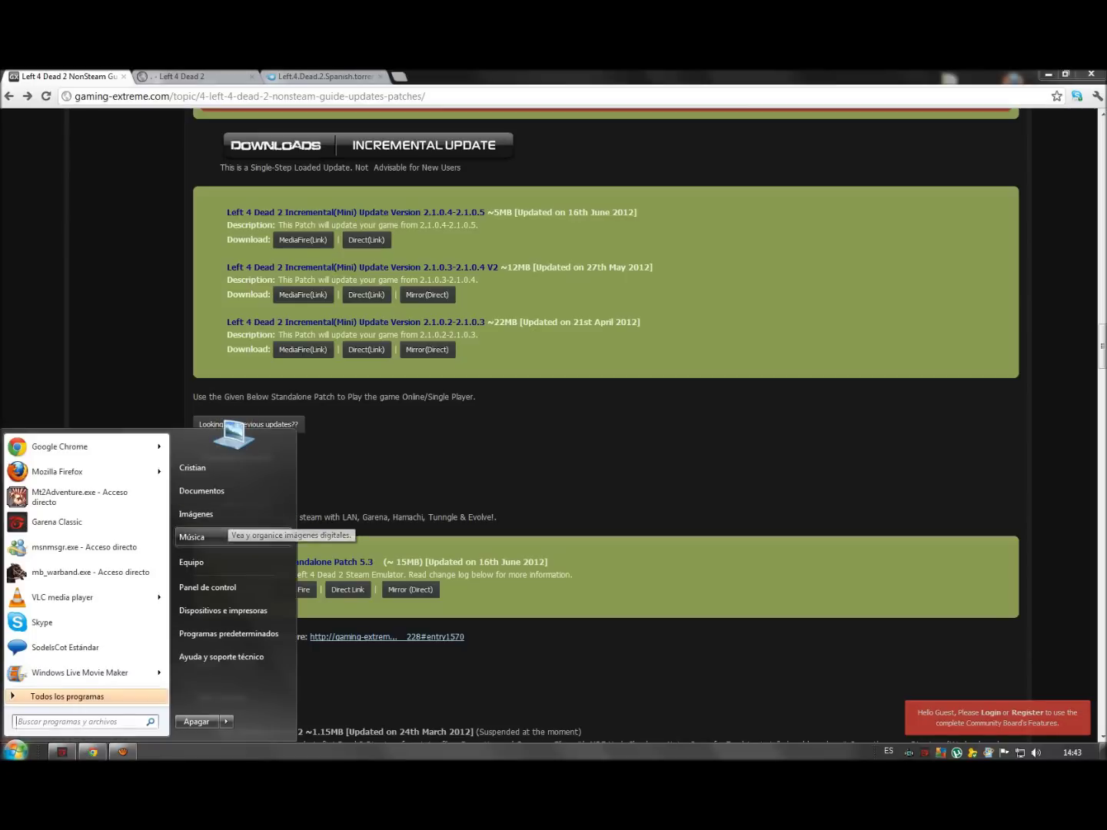
pyautogui.click(225, 515)
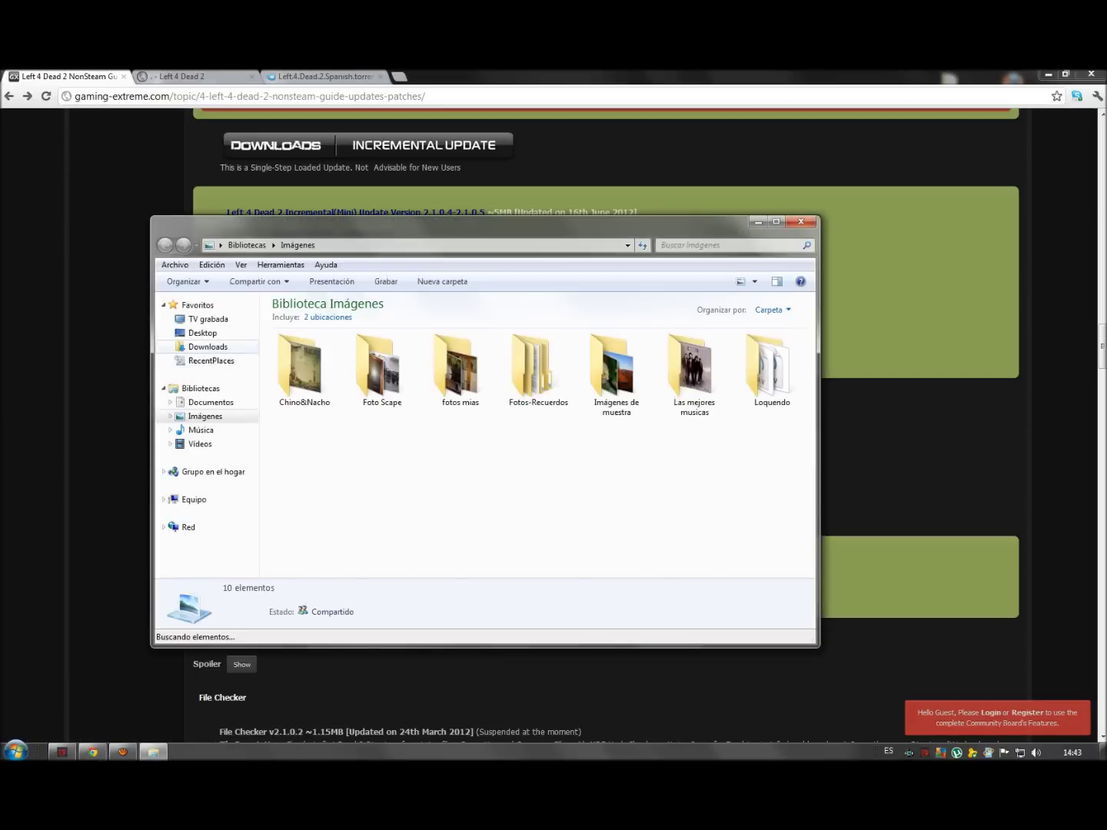
pyautogui.click(208, 347)
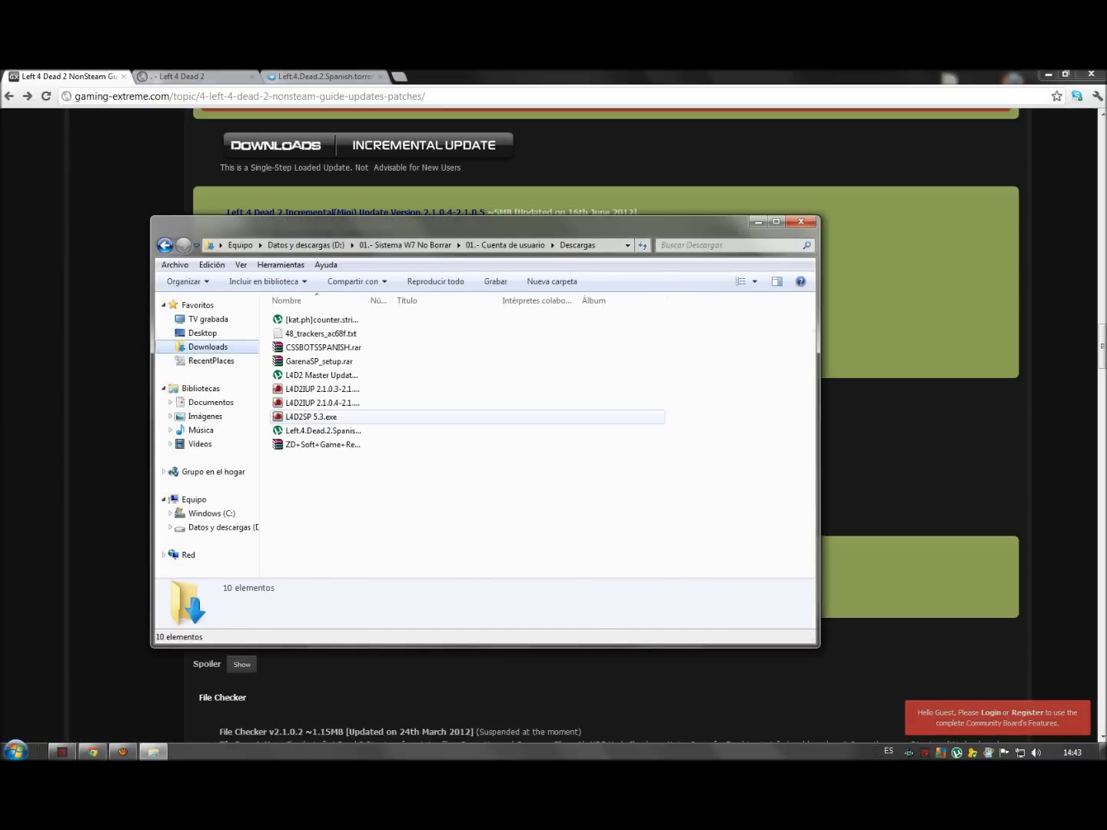
pyautogui.doubleClick(312, 417)
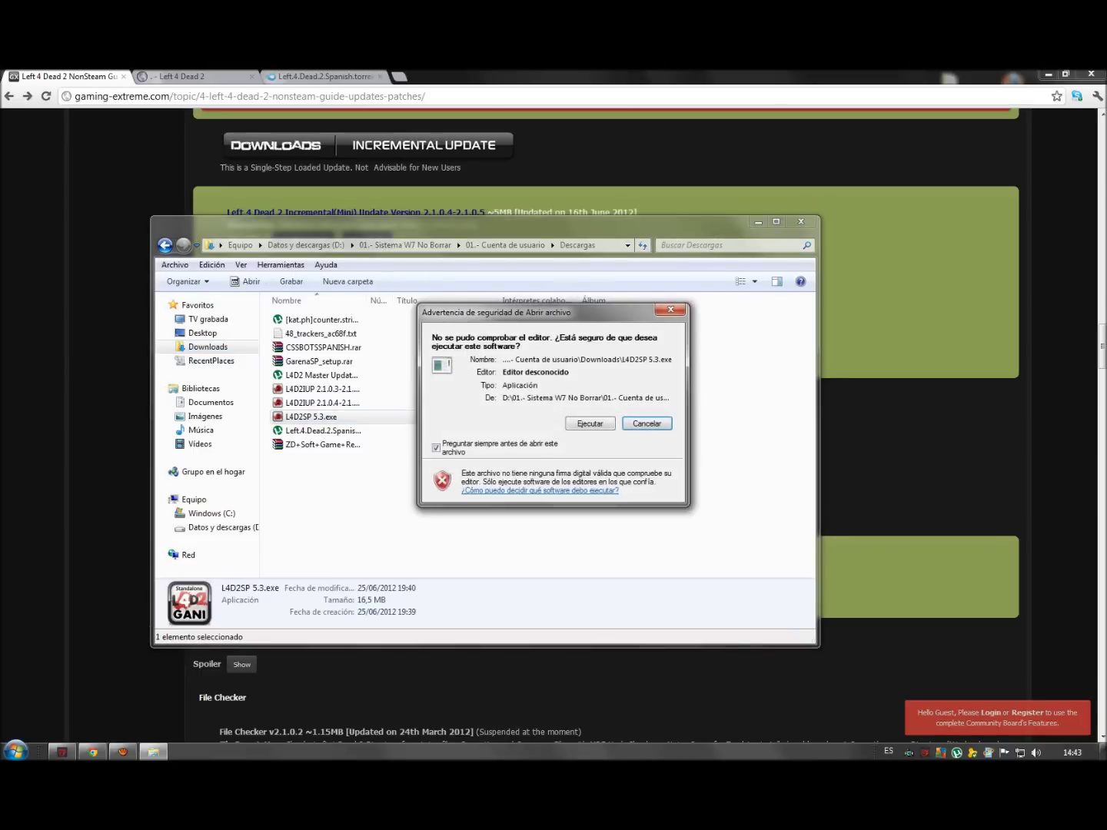
pyautogui.click(589, 424)
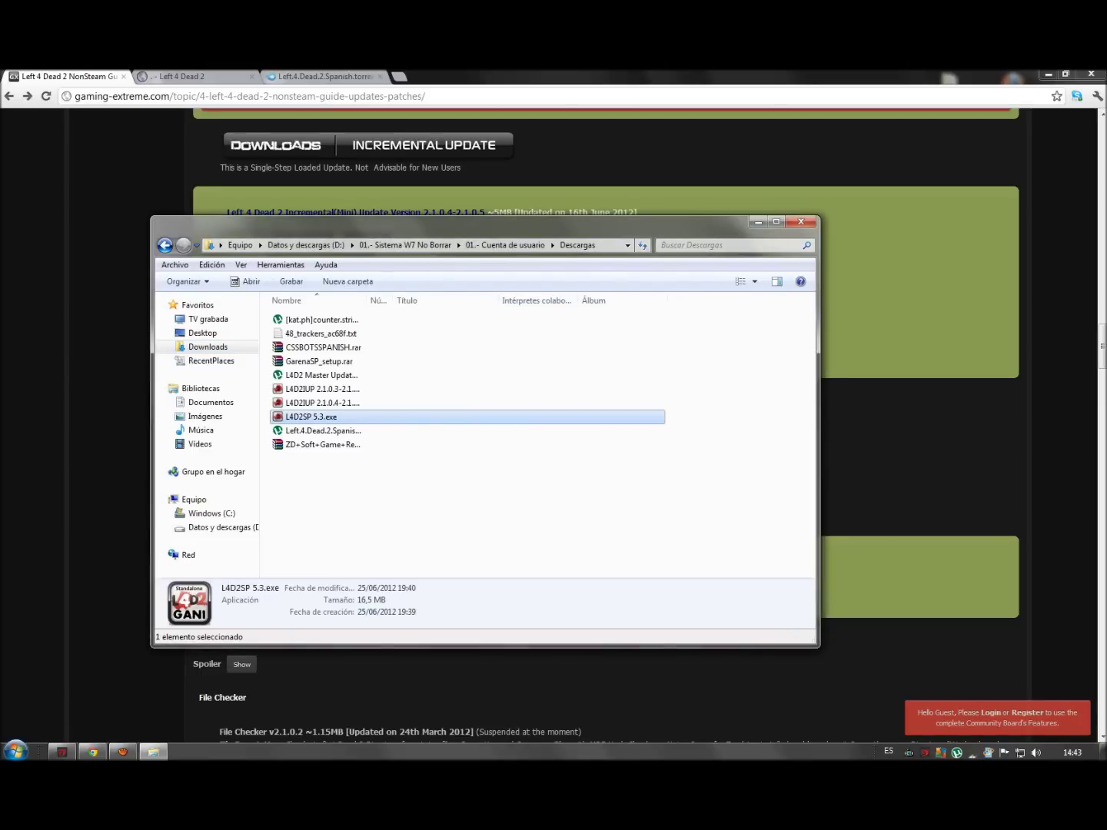
pyautogui.click(801, 222)
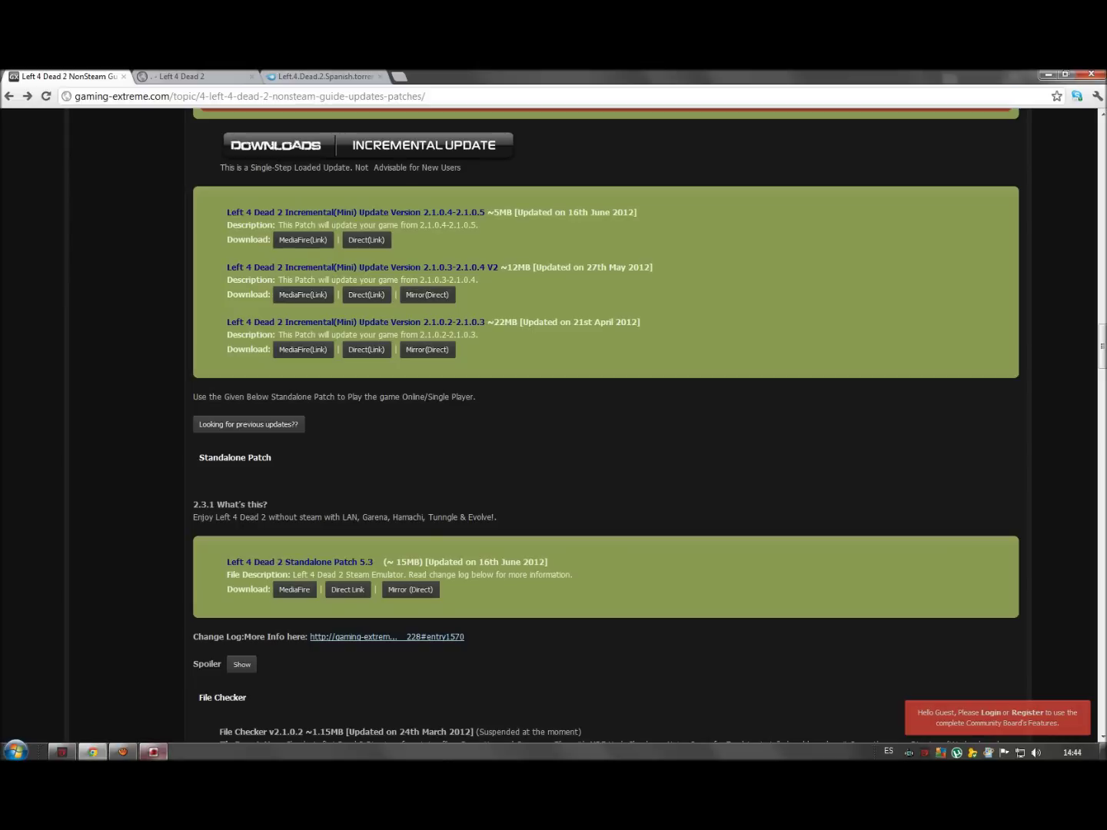
pyautogui.click(1048, 73)
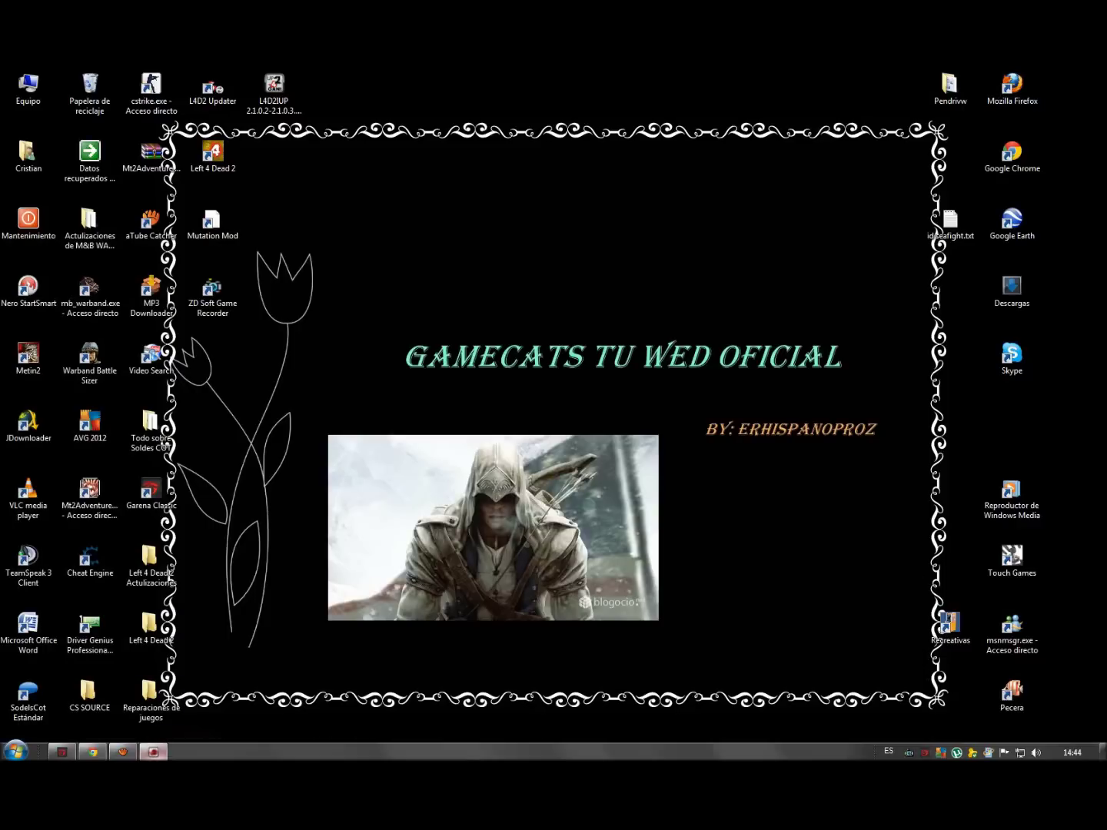
# - Accept the Standalone Patch license agreement and keep the default components selected for installation
pyautogui.click(153, 752)
pyautogui.press('Return')
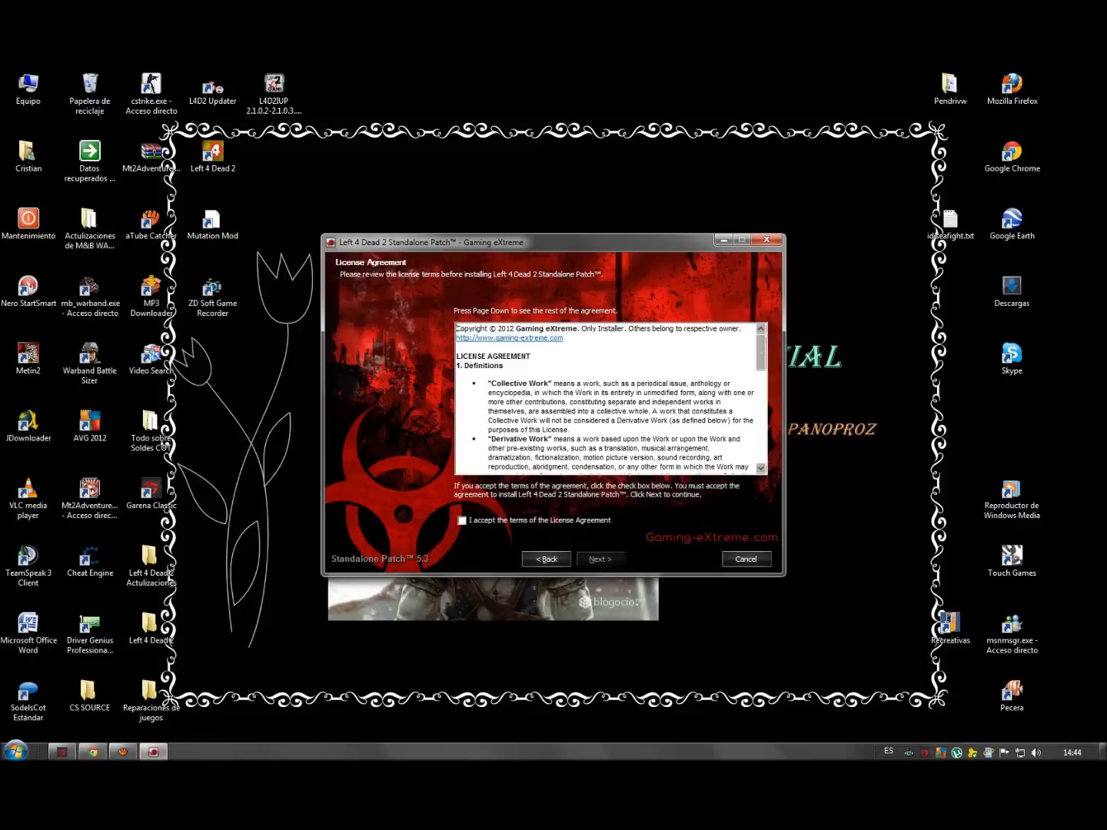
pyautogui.hotkey('alt', 'a')
pyautogui.press('Return')
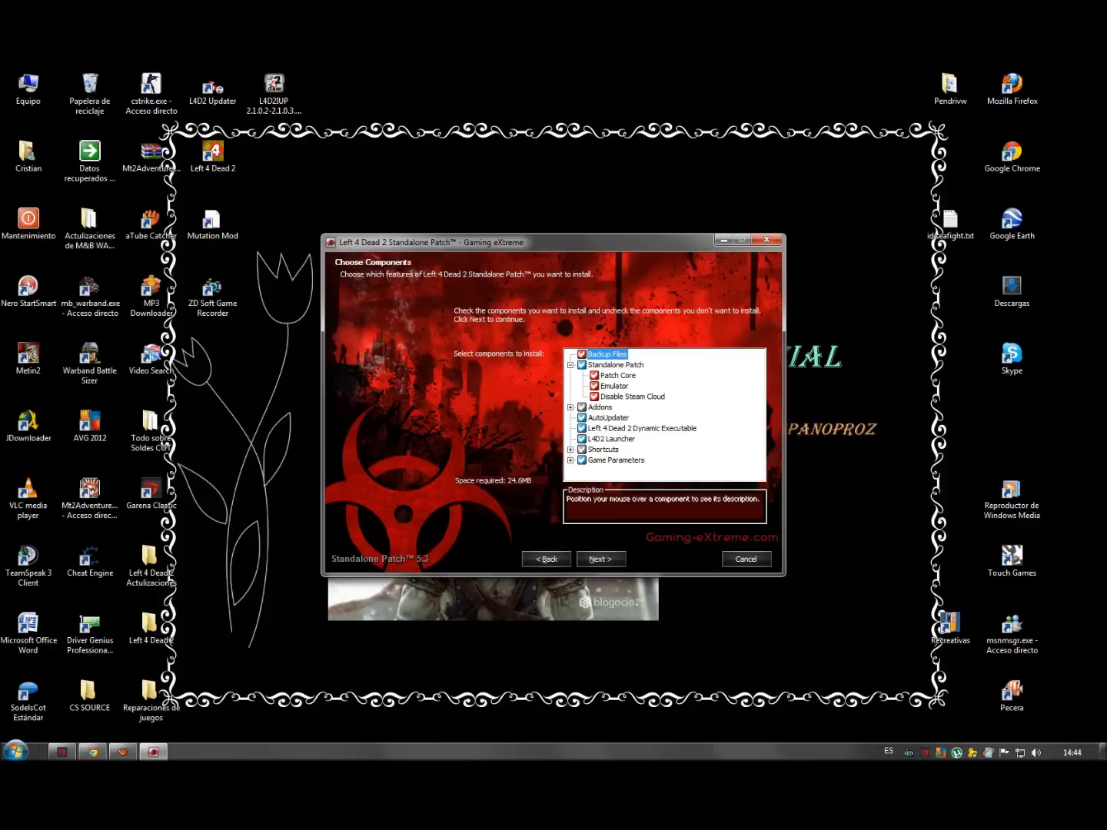
pyautogui.press('Return')
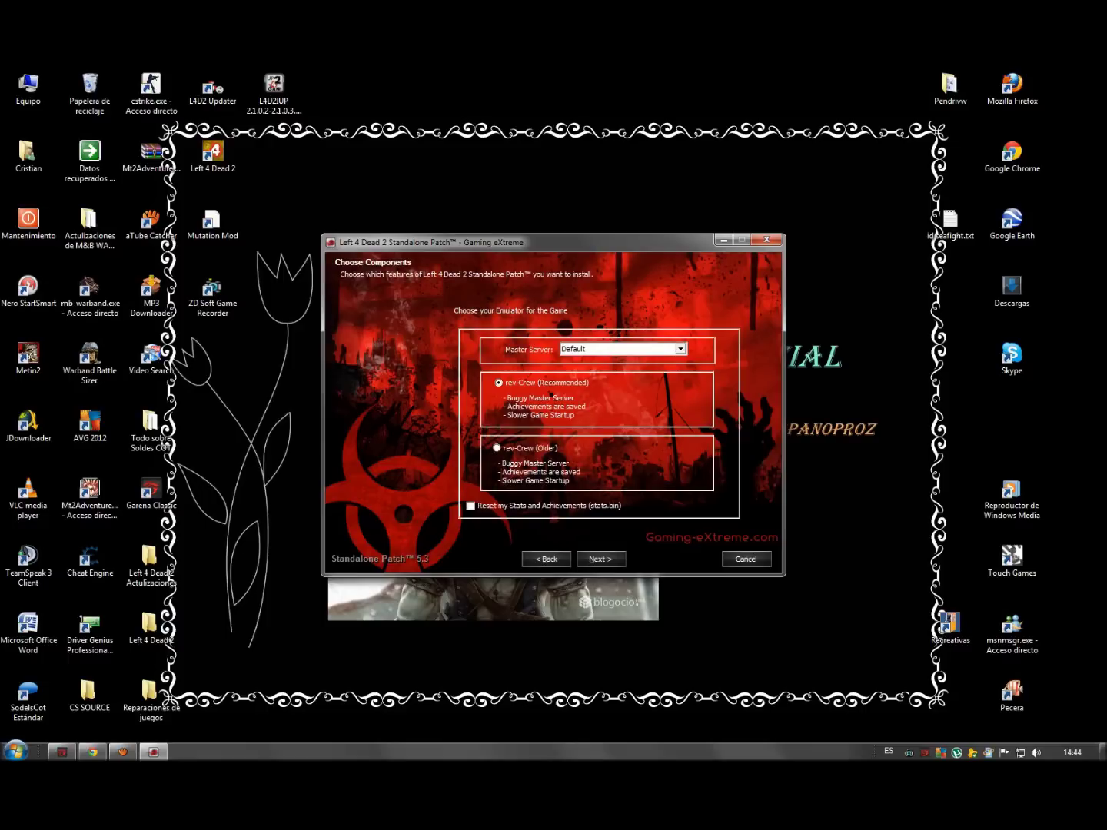
# - Keep the Default master server and the rev-Crew (Recommended) emulator, and skip choosing an in-game avatar
pyautogui.click(680, 350)
pyautogui.click(680, 349)
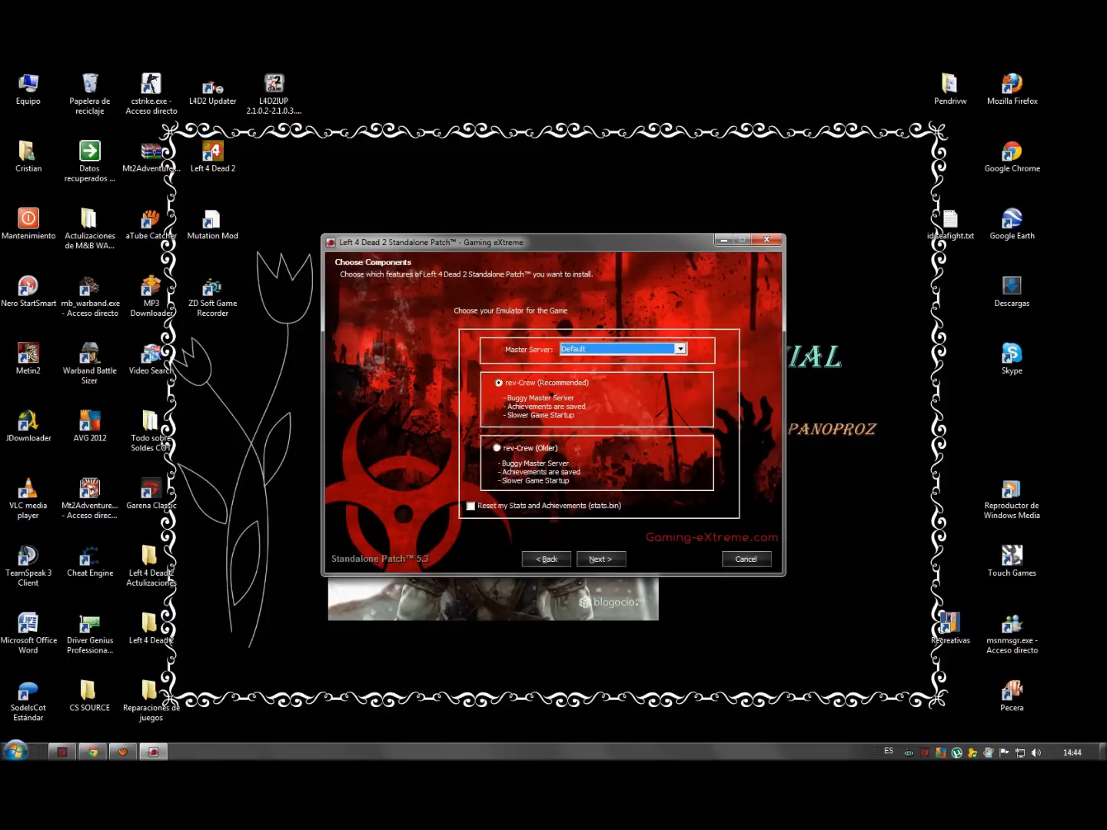
pyautogui.press('Return')
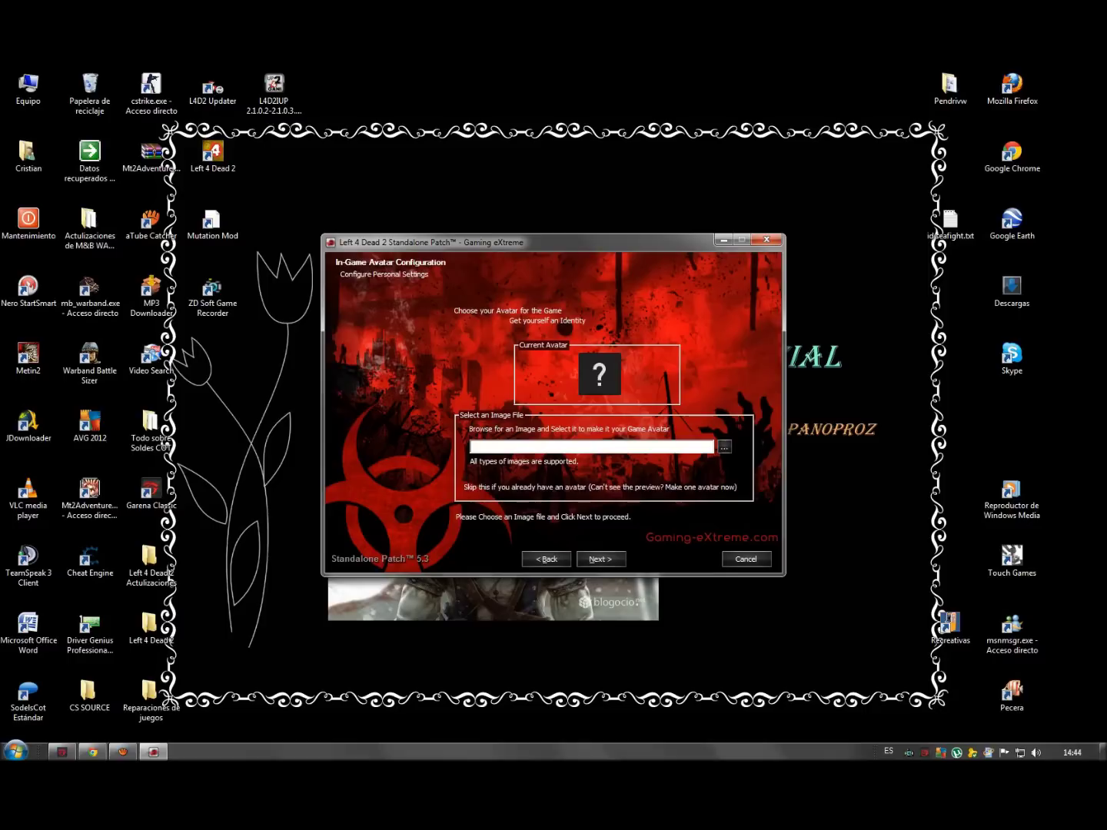
pyautogui.press('Return')
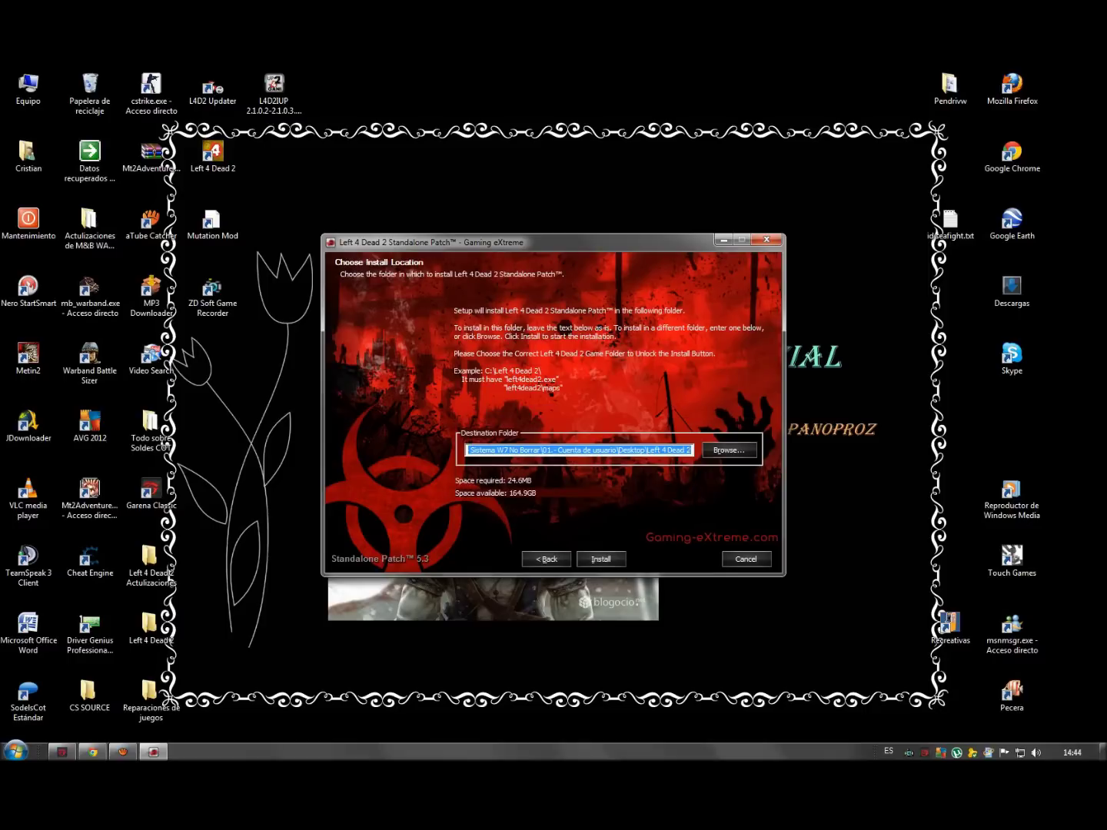
# - Set the Standalone Patch's destination to the Left 4 Dead 2 folder on the desktop
pyautogui.press('Tab')
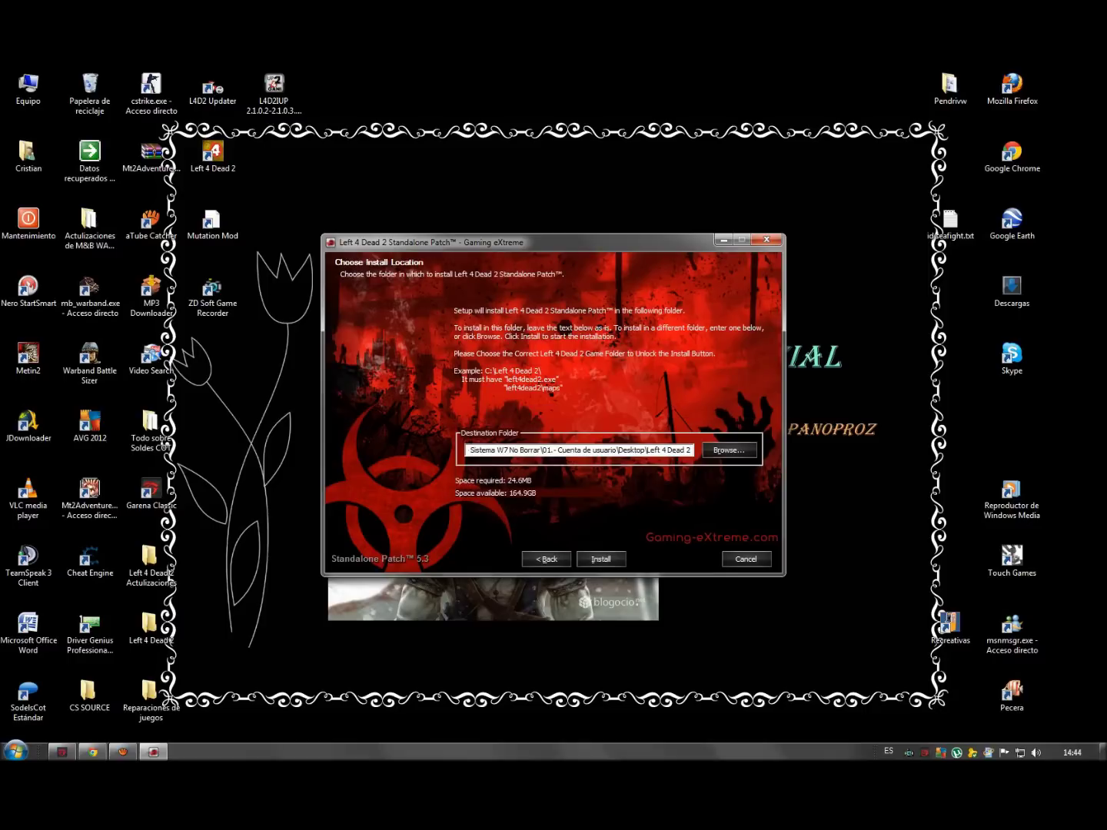
pyautogui.press('Return')
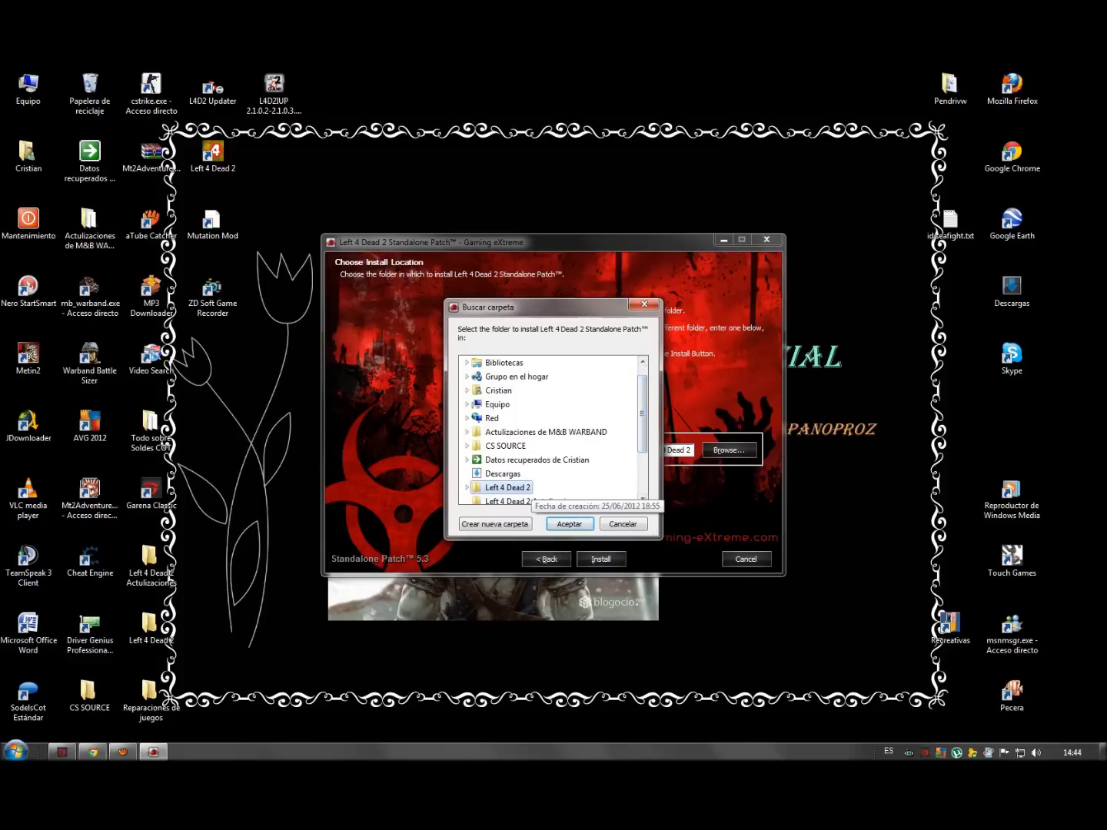
pyautogui.press('Return')
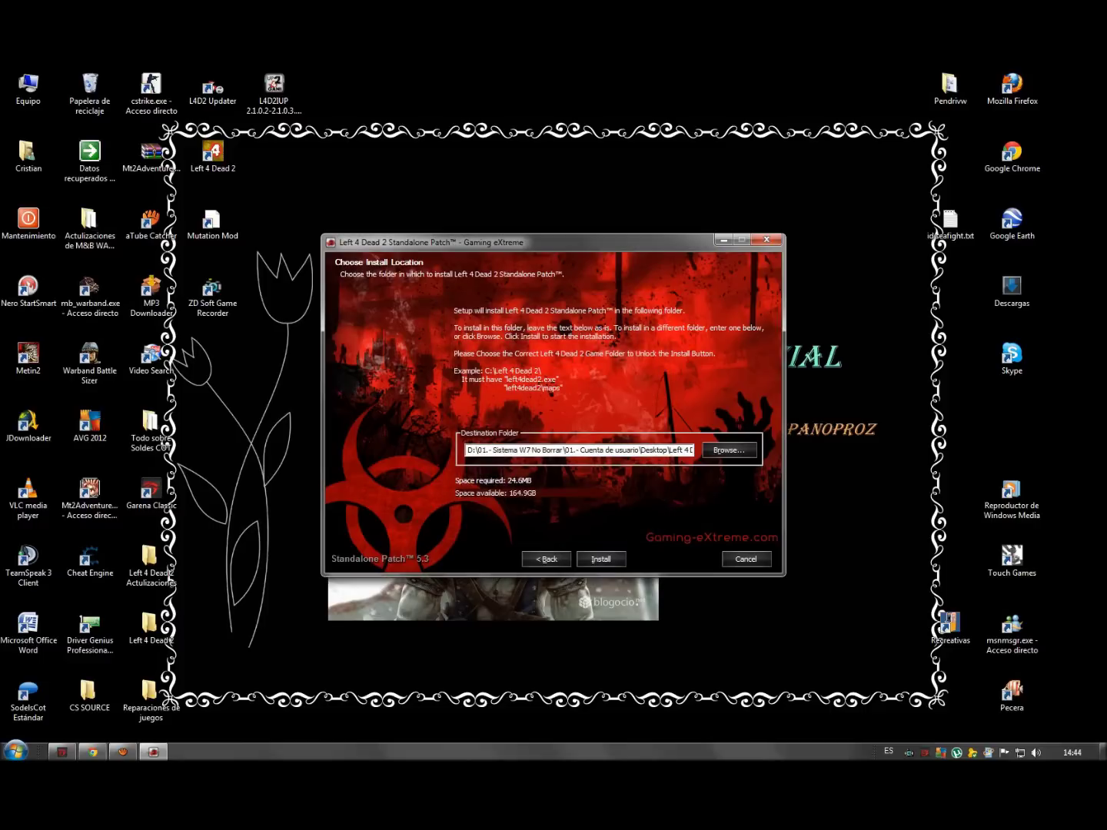
# - Quit the Standalone Patch setup without installing it
pyautogui.click(765, 238)
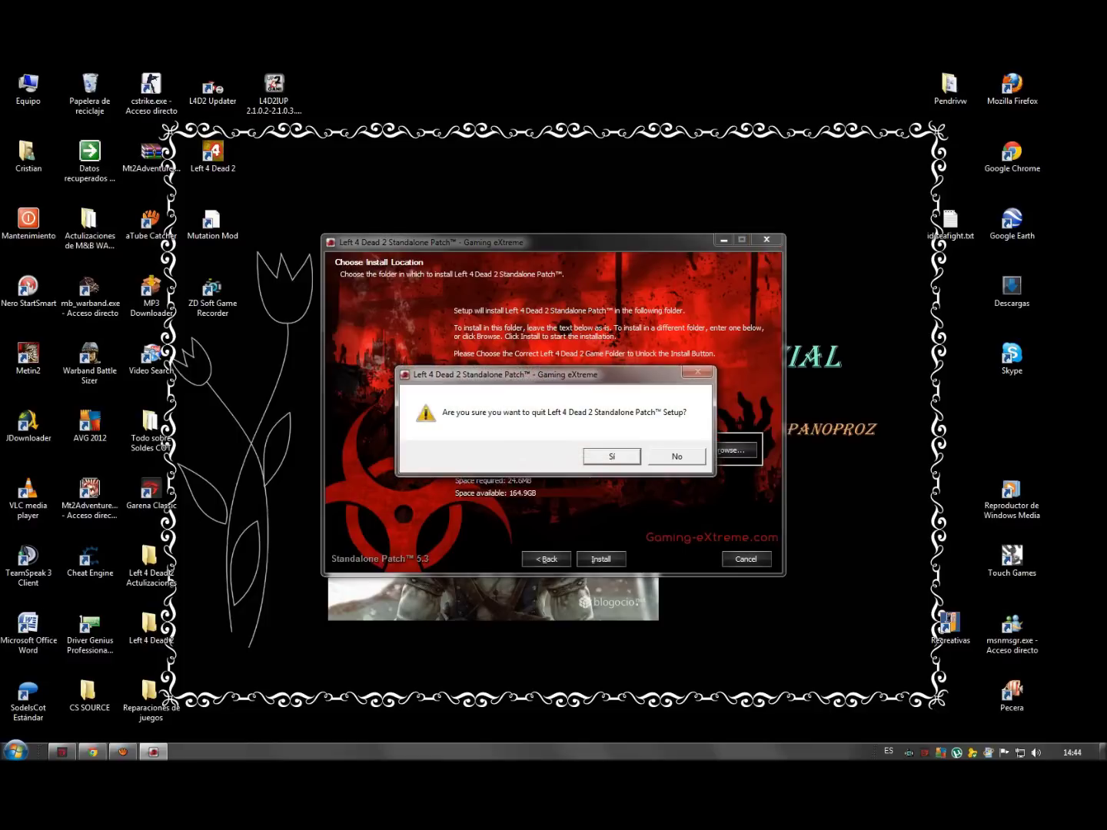
pyautogui.click(676, 455)
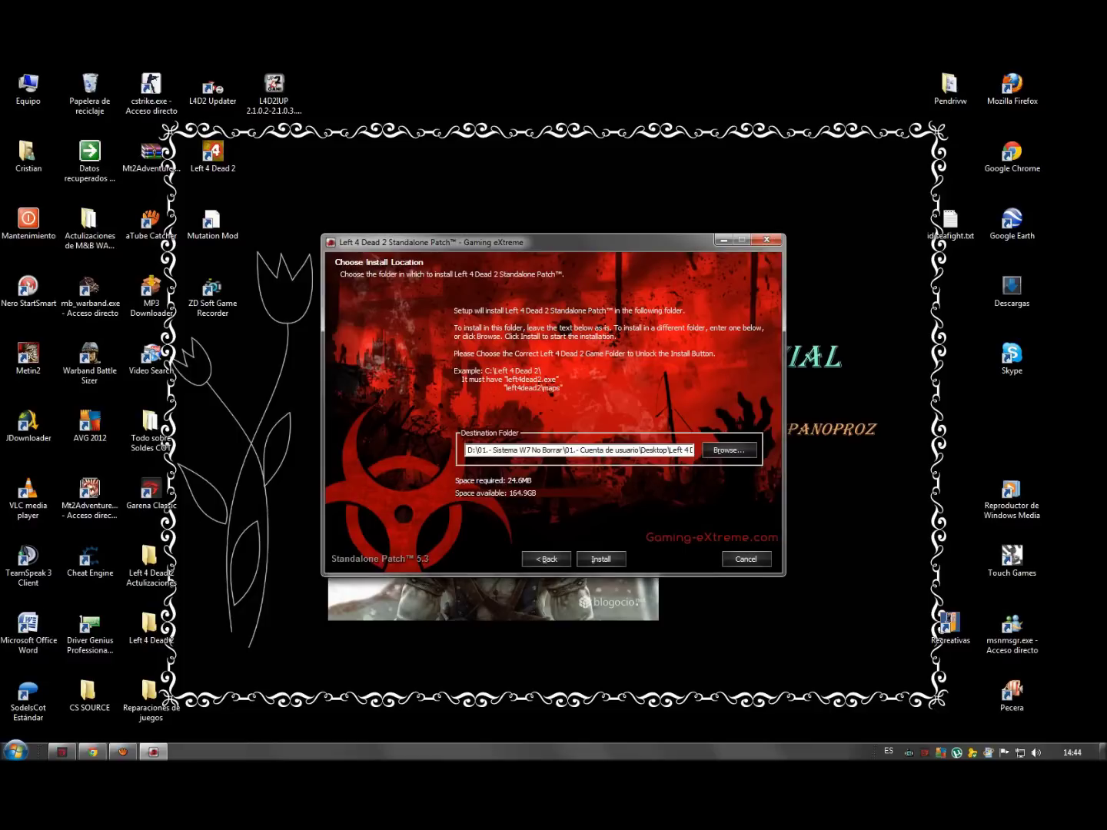
pyautogui.press('Escape')
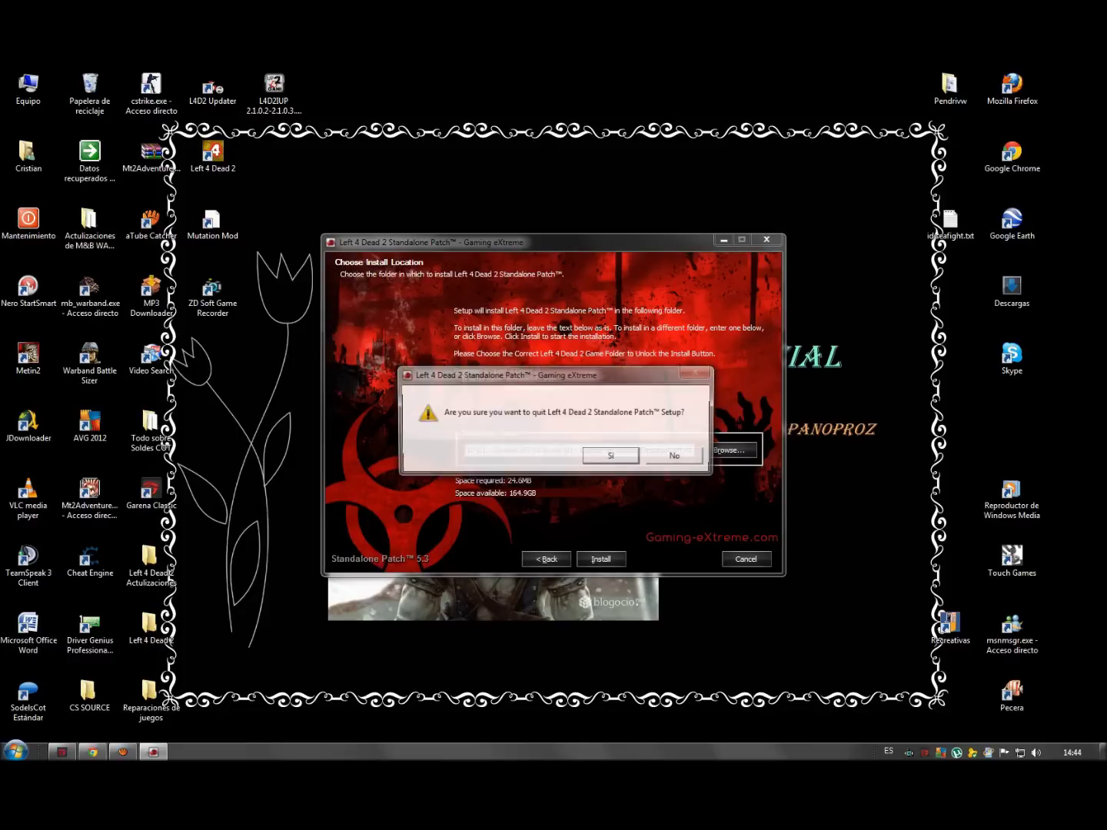
pyautogui.press('s')
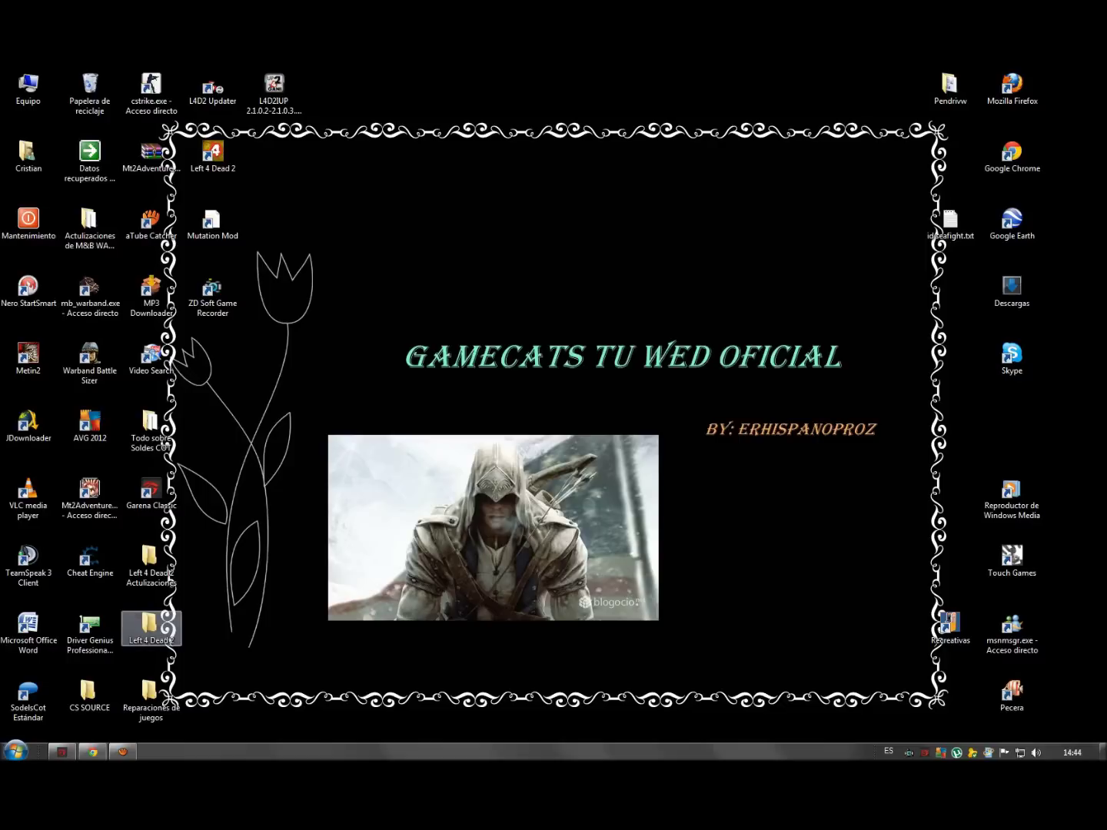
# - Open the desktop's Left 4 Dead 2 folder and launch L4D2 Control Panel.exe
pyautogui.doubleClick(151, 629)
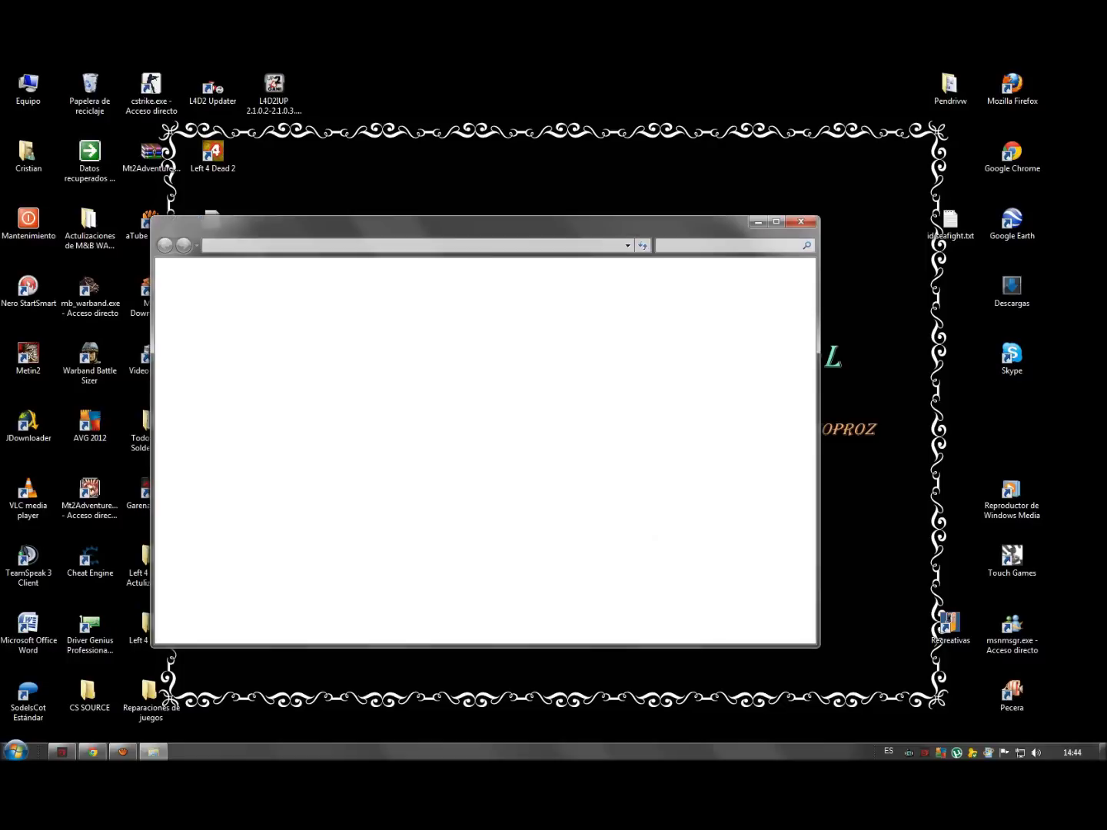
pyautogui.scroll(-1, 461, 431)
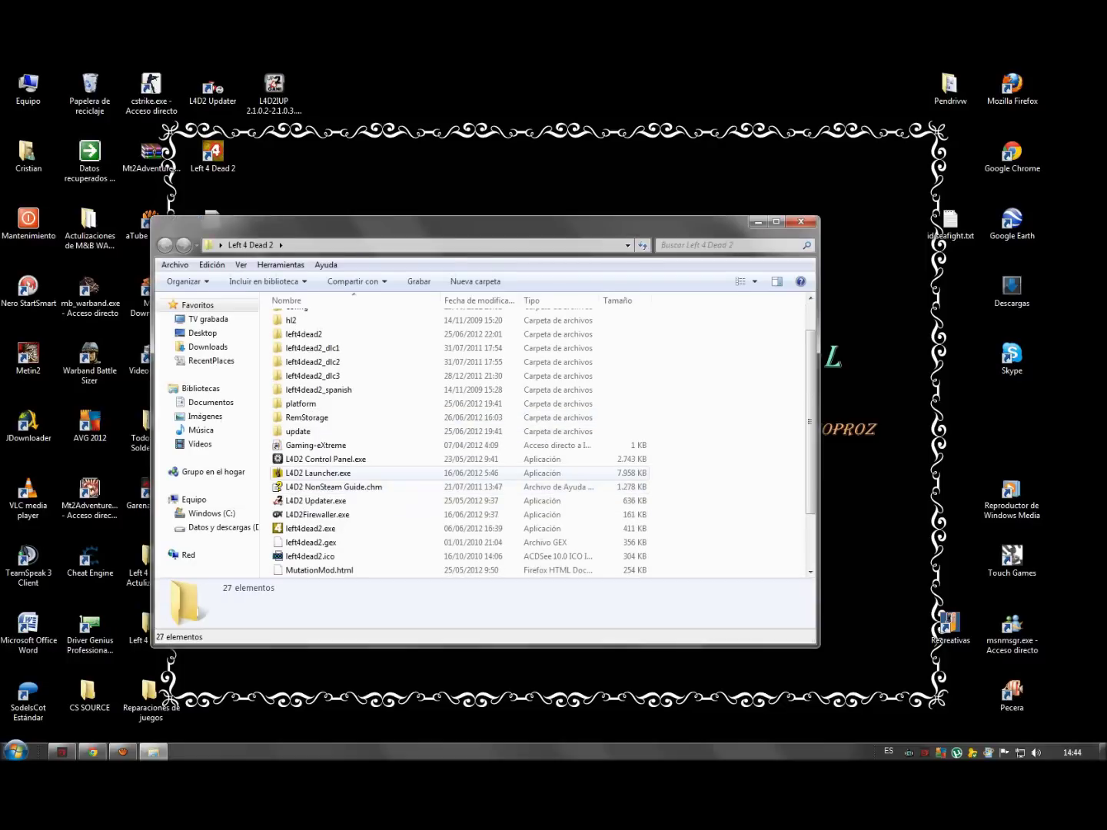
pyautogui.doubleClick(306, 460)
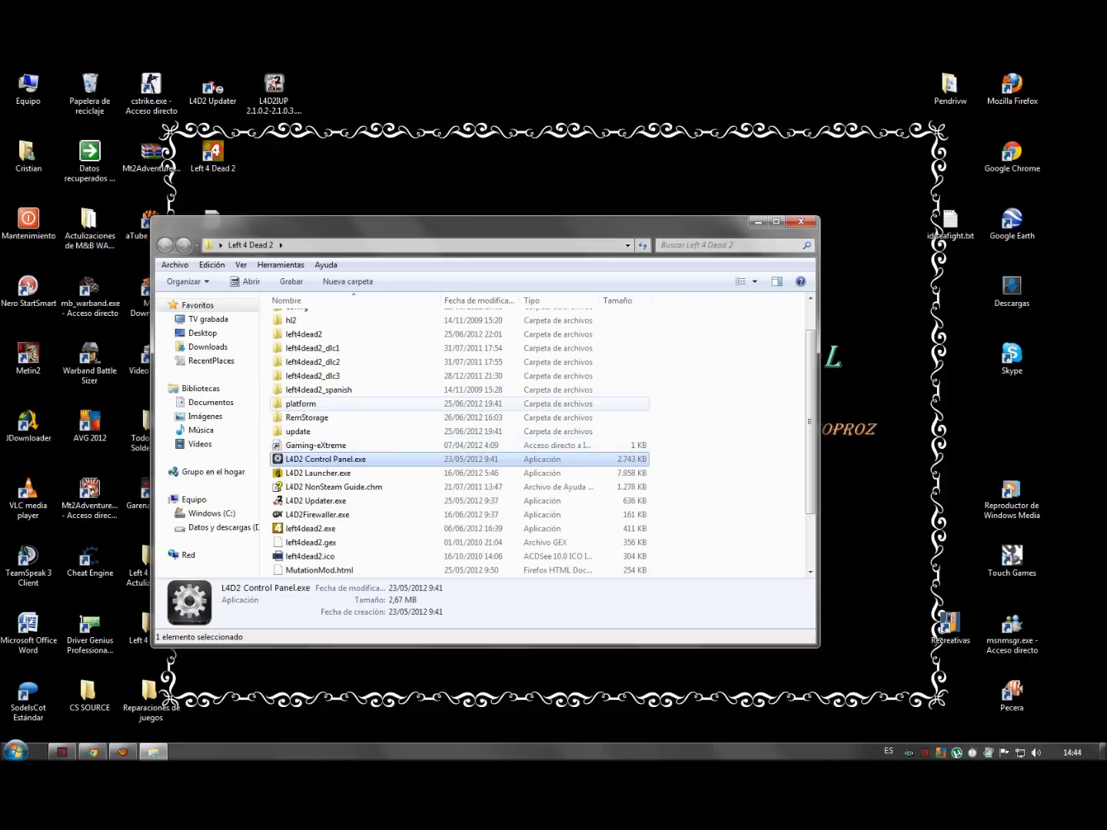
# - Open the L4D2 Control Panel to view its options, abort it without changes, and close the Left 4 Dead 2 folder
pyautogui.press('Return')
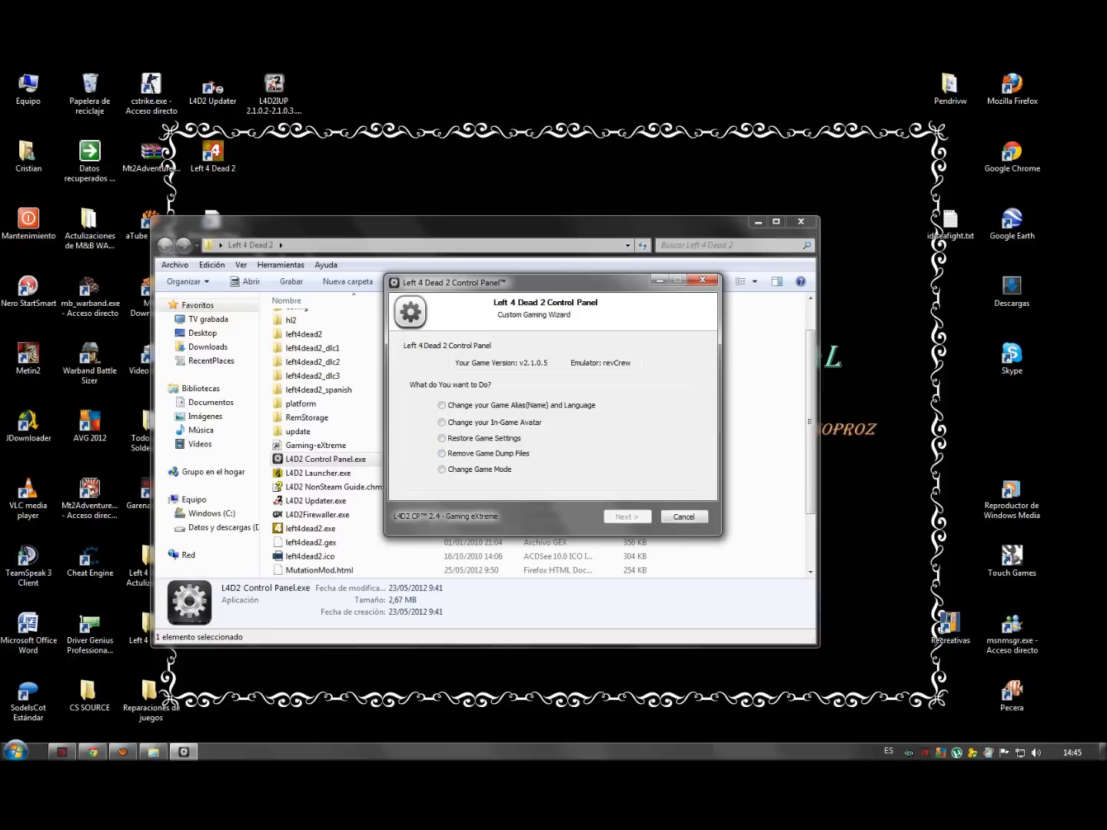
pyautogui.click(683, 516)
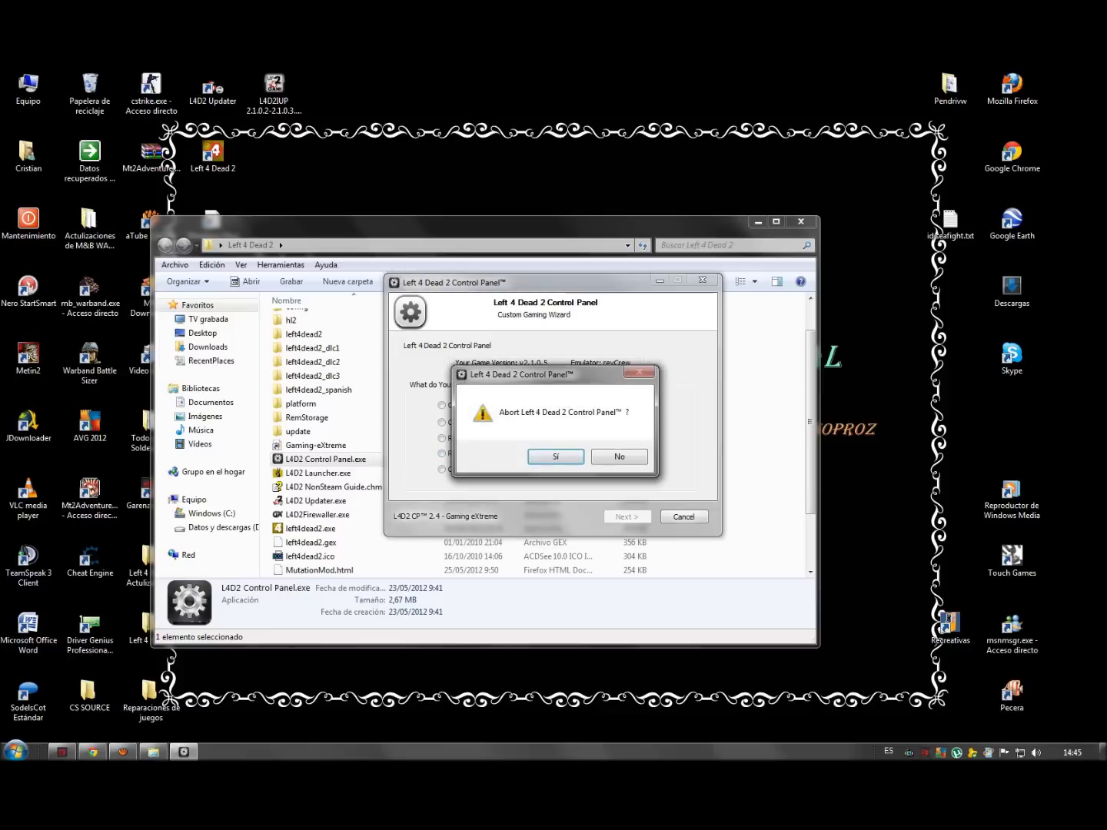
pyautogui.click(555, 457)
pyautogui.click(801, 222)
pyautogui.click(151, 700)
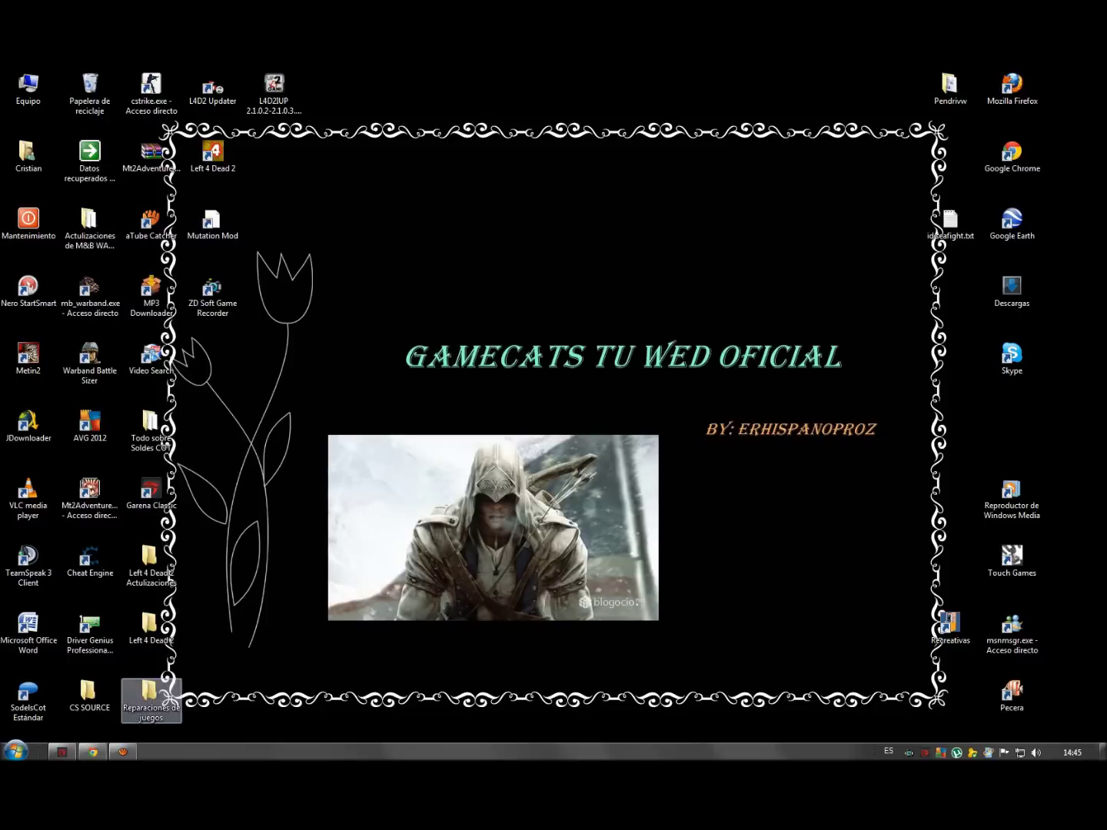
# - Switch to Chrome and open l4dmaps.com in a new tab
pyautogui.click(92, 752)
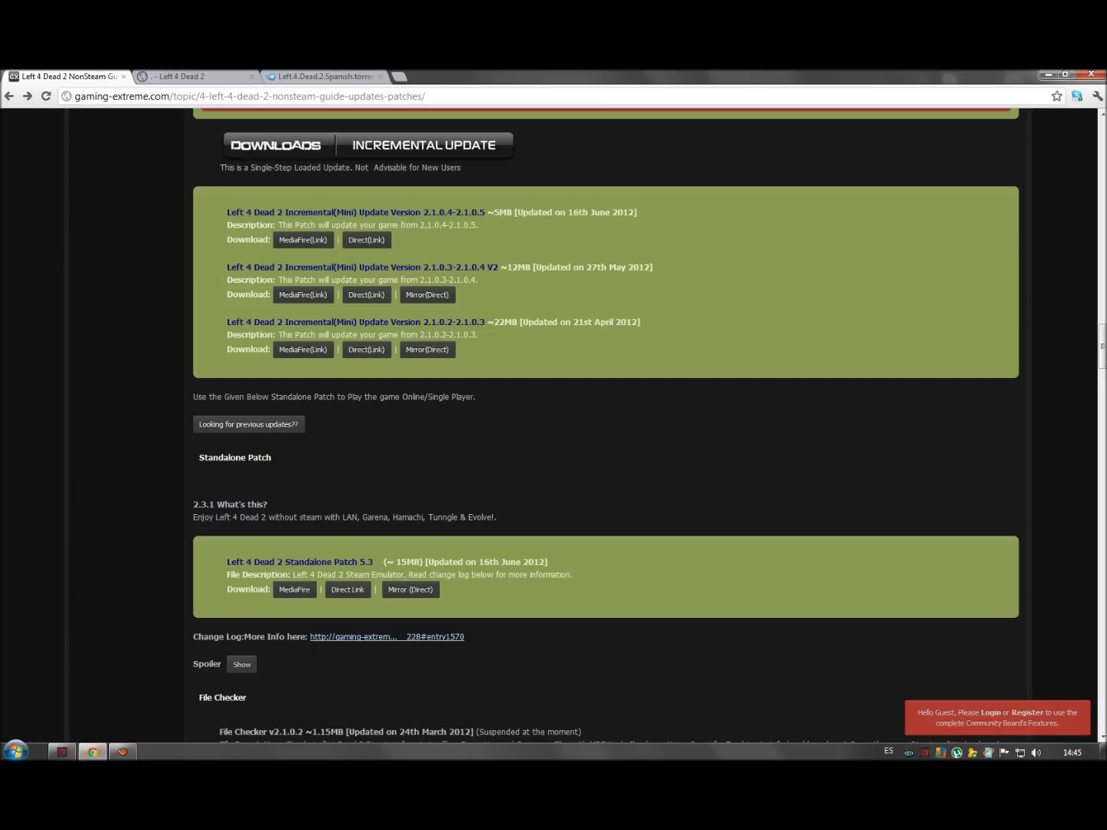
pyautogui.hotkey('ctrl', 't')
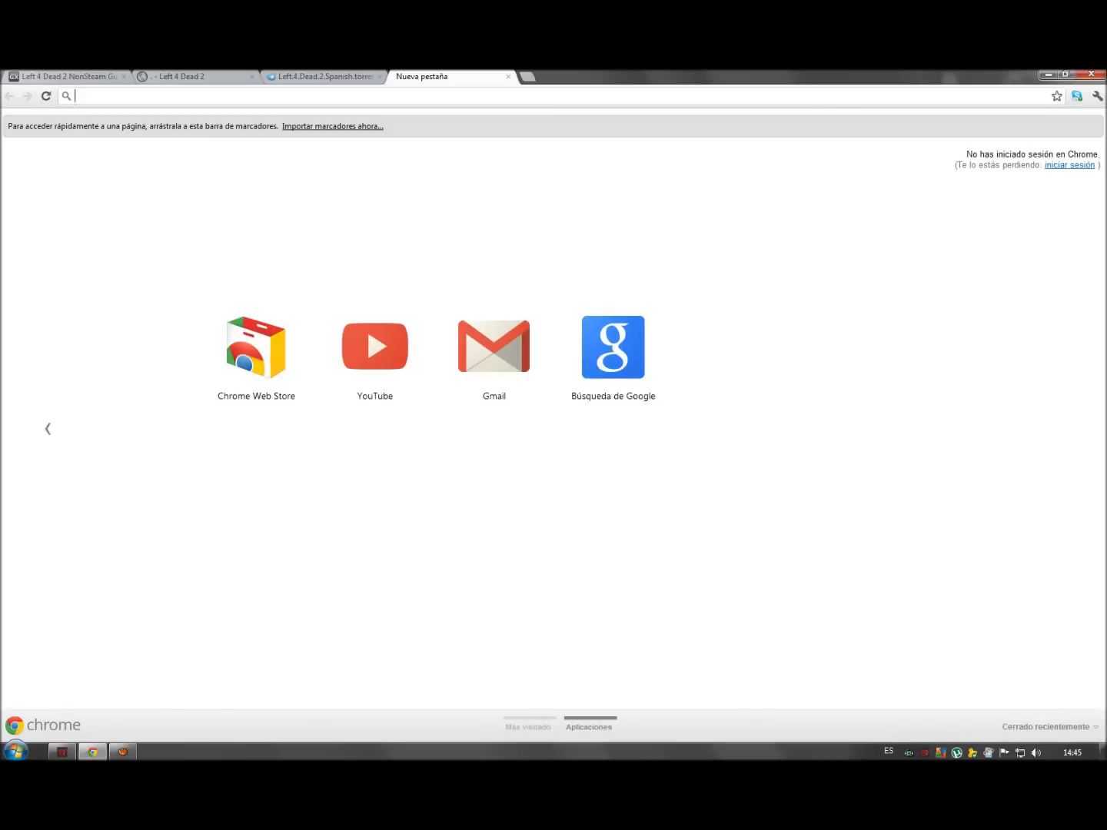
pyautogui.write('l4dmaps.com')
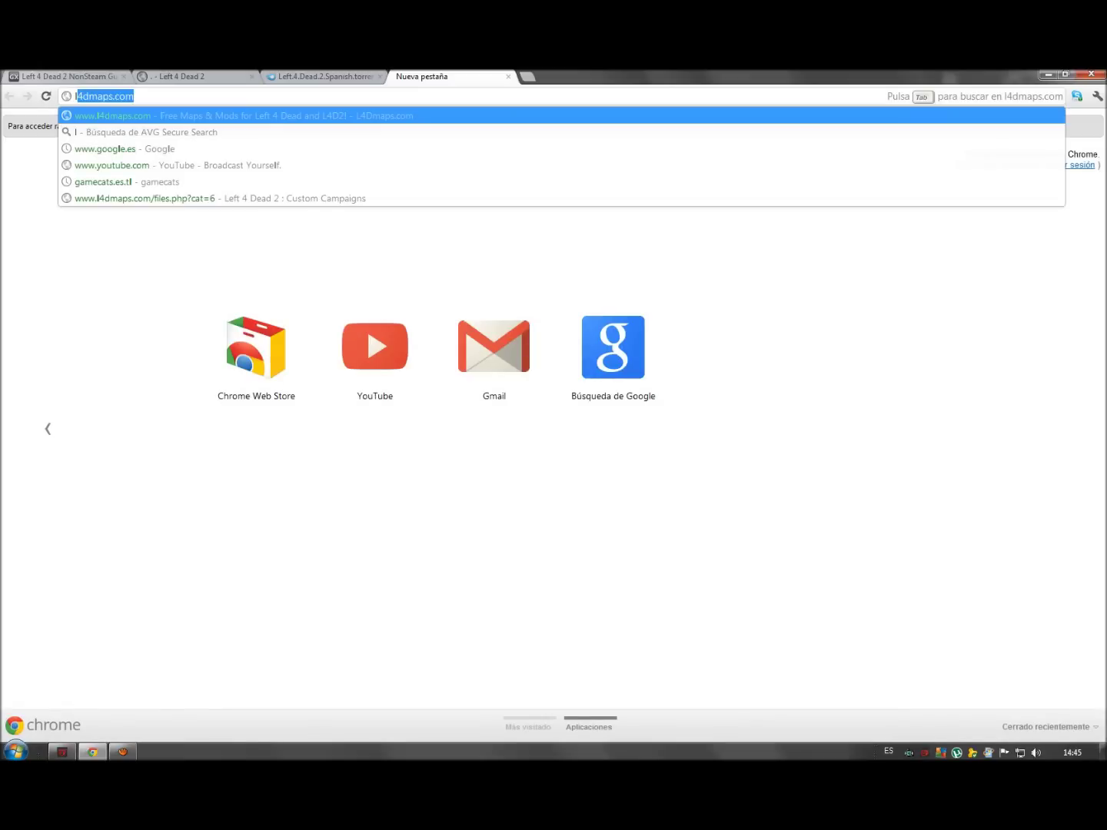
pyautogui.press('Return')
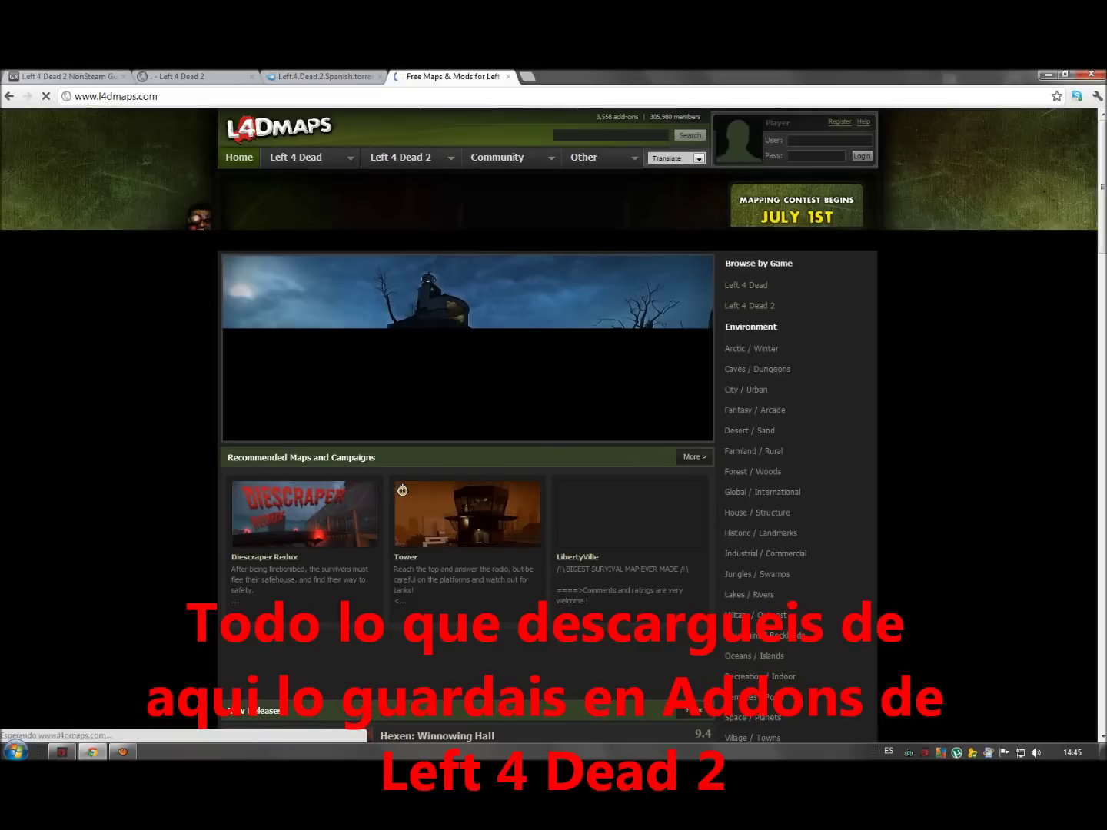
# - Open the Left 4 Dead 2 custom campaigns page and look through its popular, recommended and new releases
pyautogui.moveTo(411, 158)
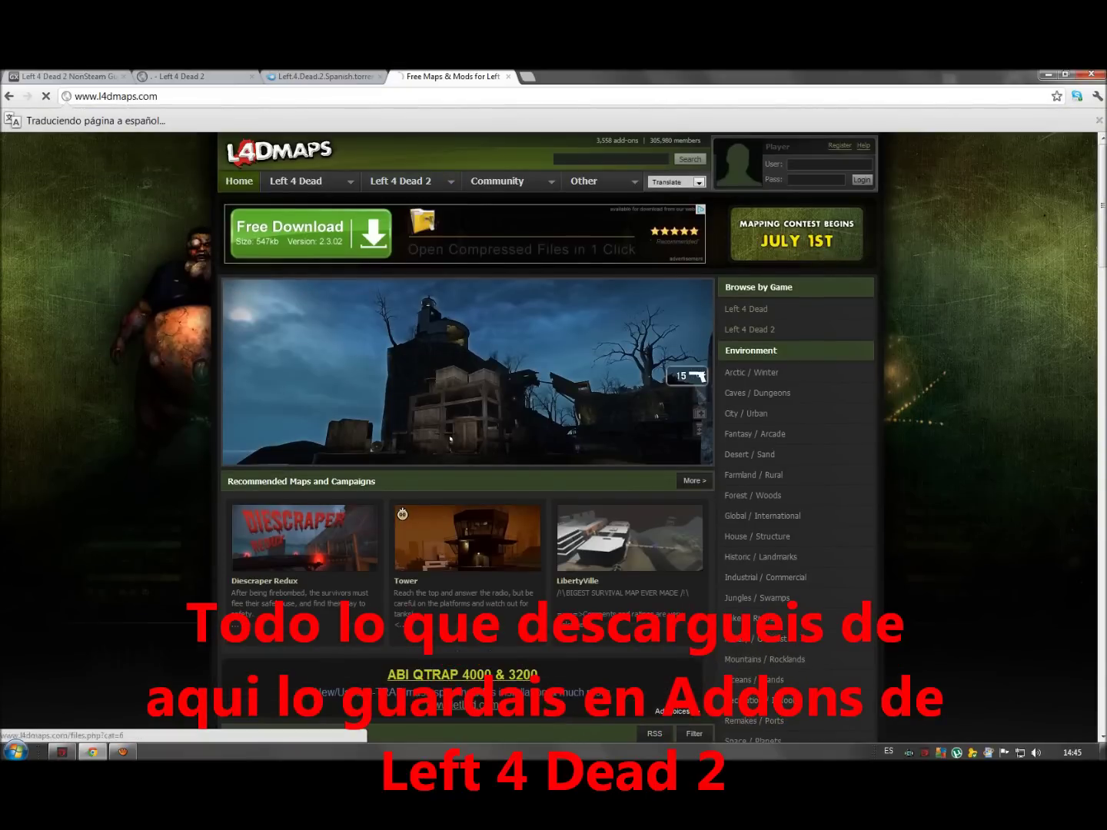
pyautogui.scroll(-3, 451, 439)
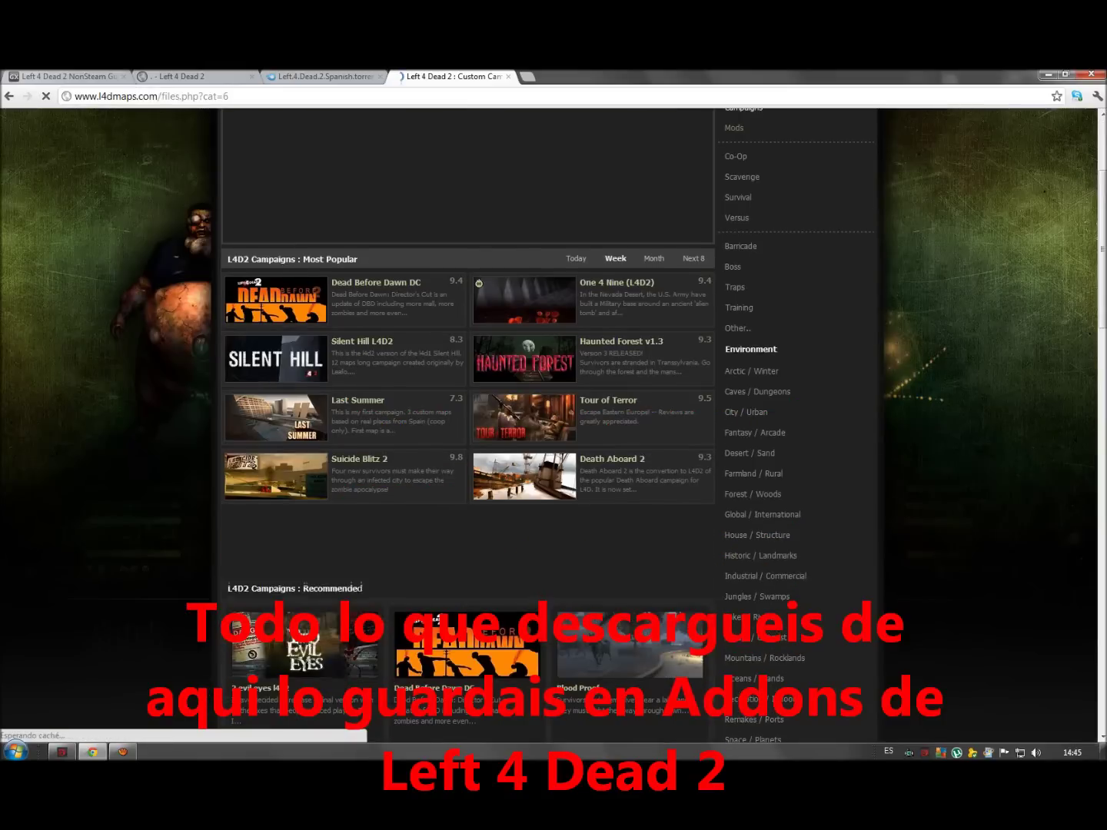
pyautogui.scroll(-5, 469, 423)
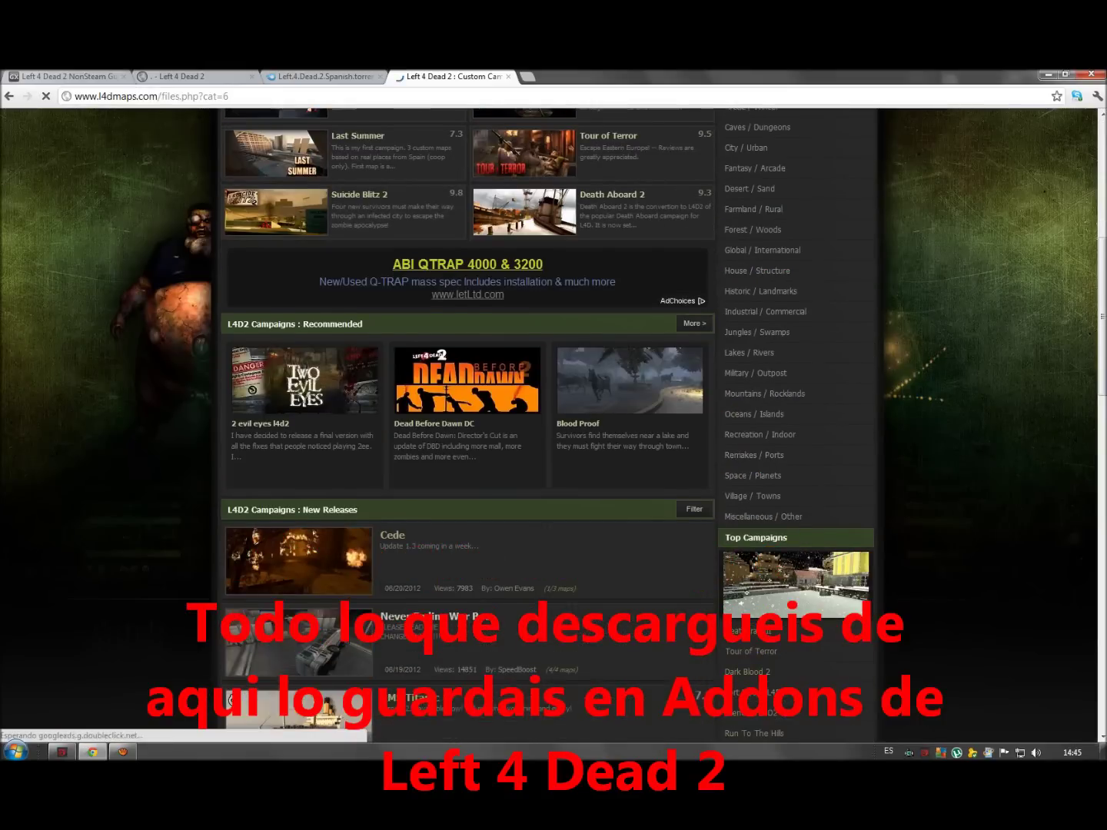
pyautogui.scroll(3, 469, 424)
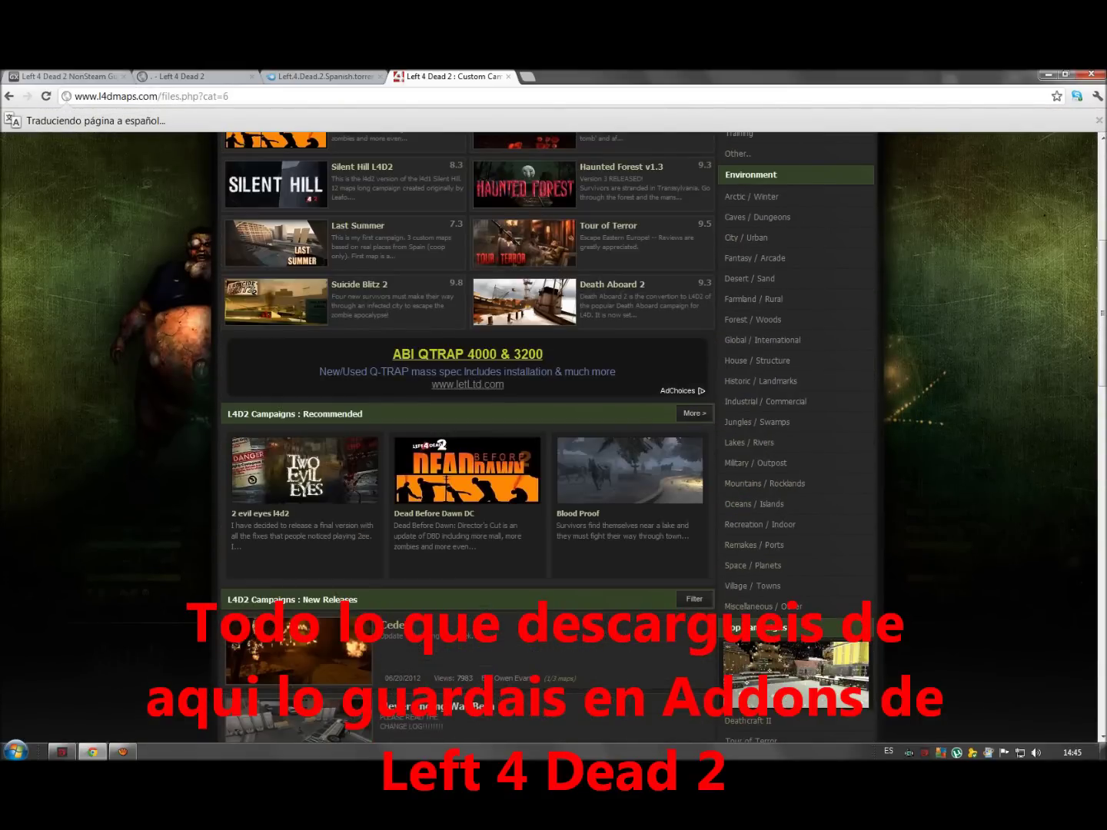
pyautogui.scroll(5, 469, 423)
# - Open the Left 4 Dead 2 mods page, look through the list of mods, and close the l4dmaps.com tab
pyautogui.click(407, 239)
pyautogui.scroll(-3, 607, 480)
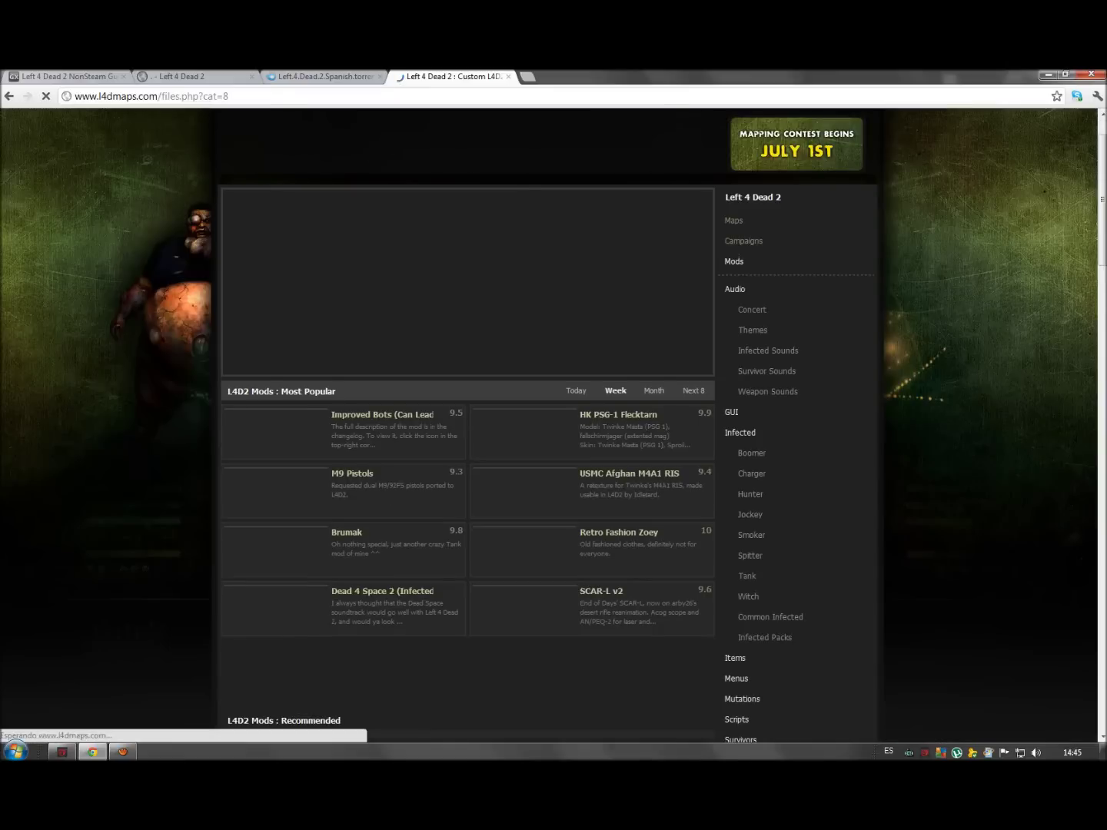
pyautogui.scroll(-10, 468, 422)
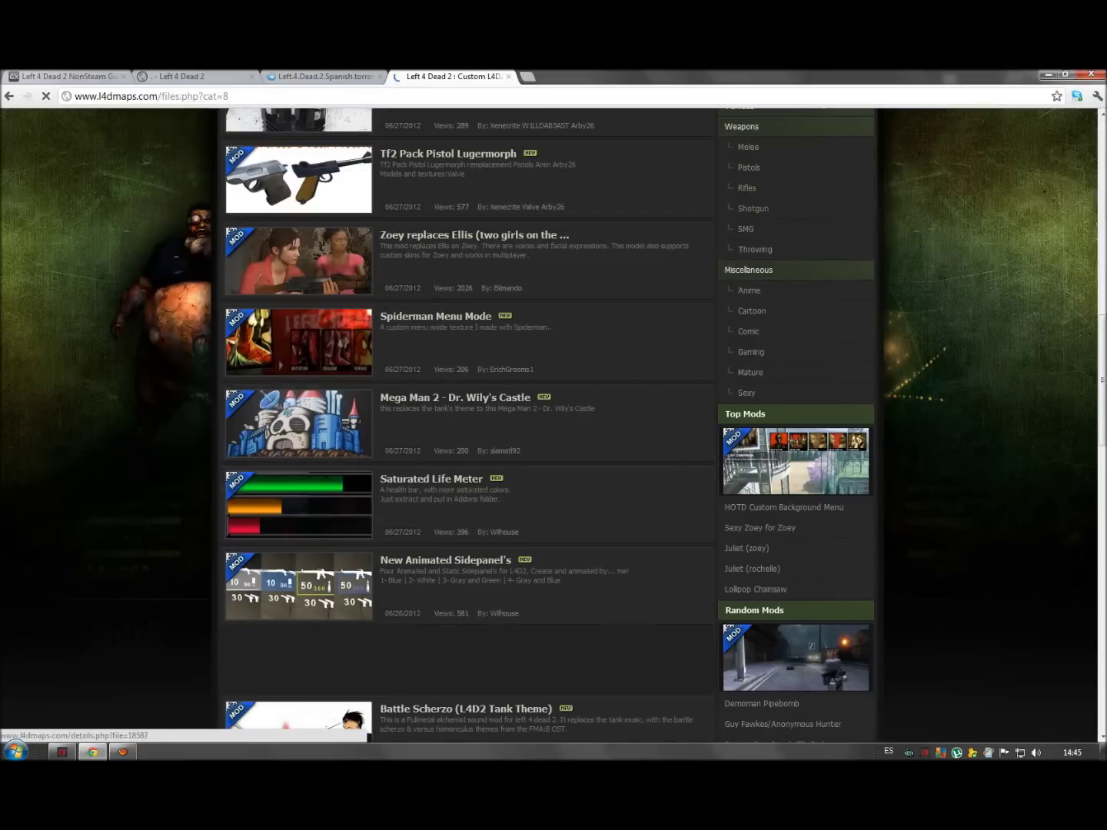
pyautogui.scroll(-10, 342, 356)
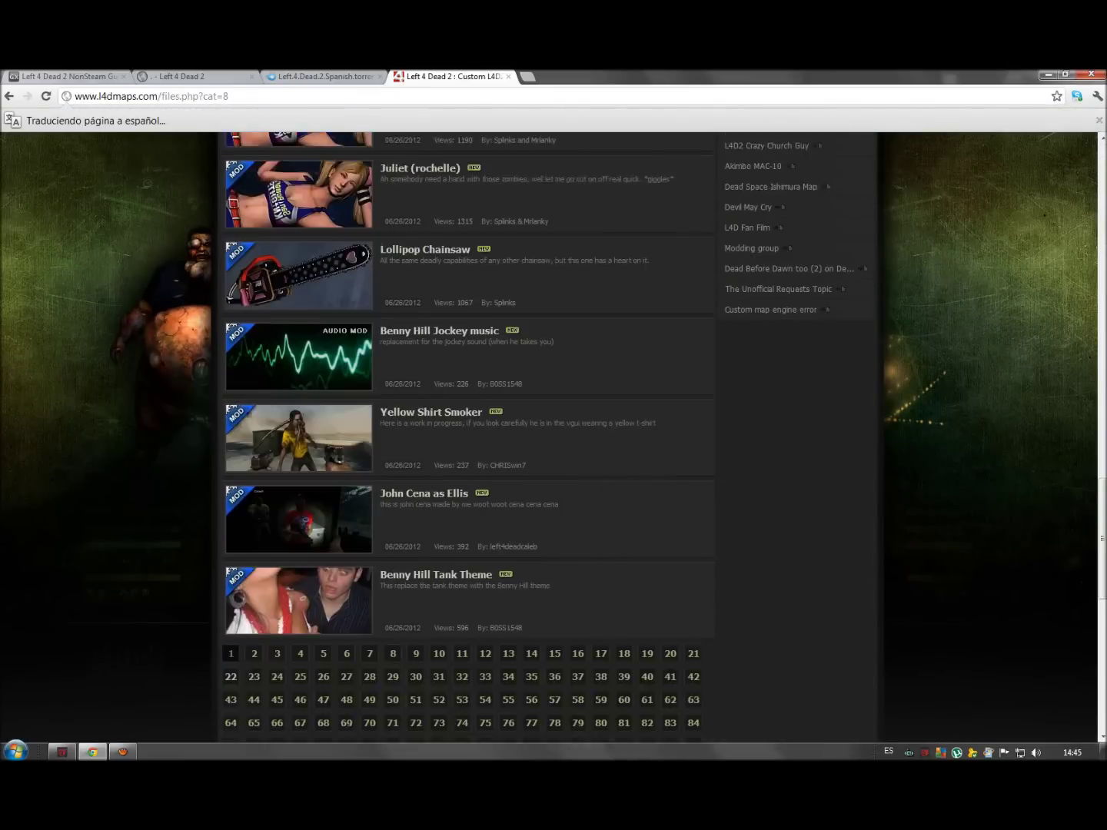
pyautogui.scroll(-1, 469, 424)
pyautogui.hotkey('ctrl', 'w')
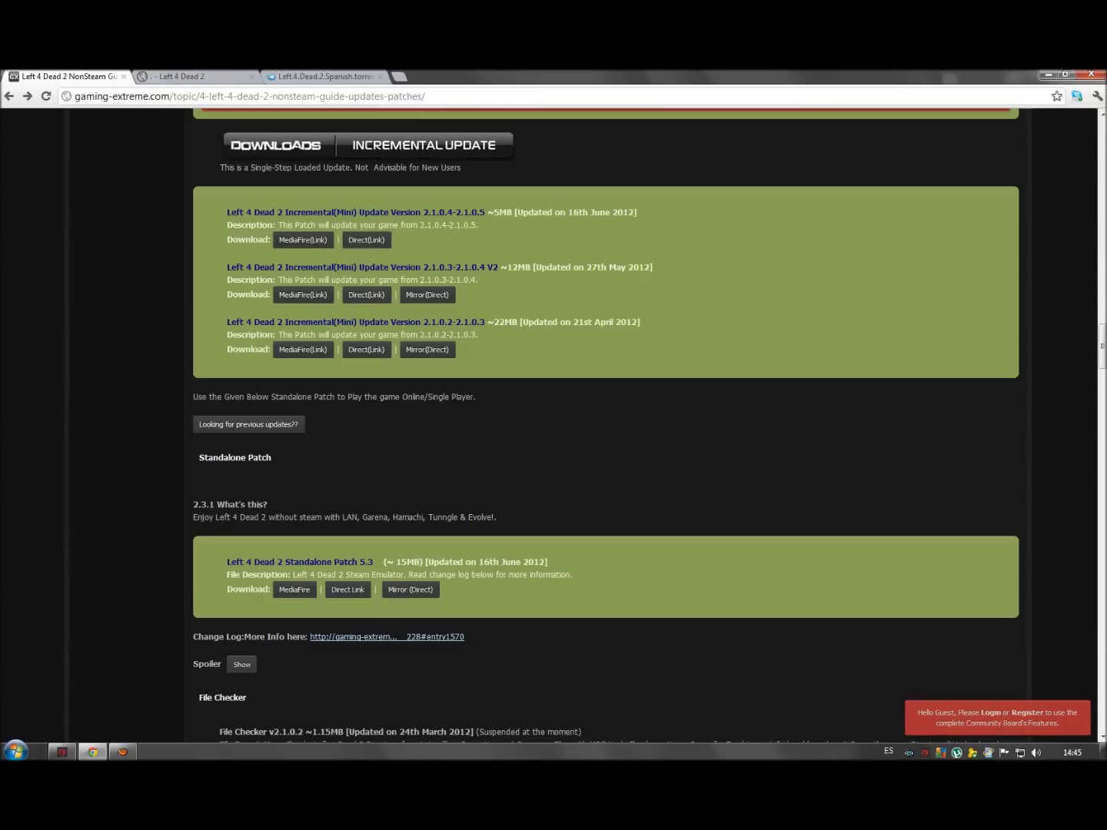
# - Show the GameCats Left 4 Dead 2 page and briefly highlight the Garena download link
pyautogui.click(208, 76)
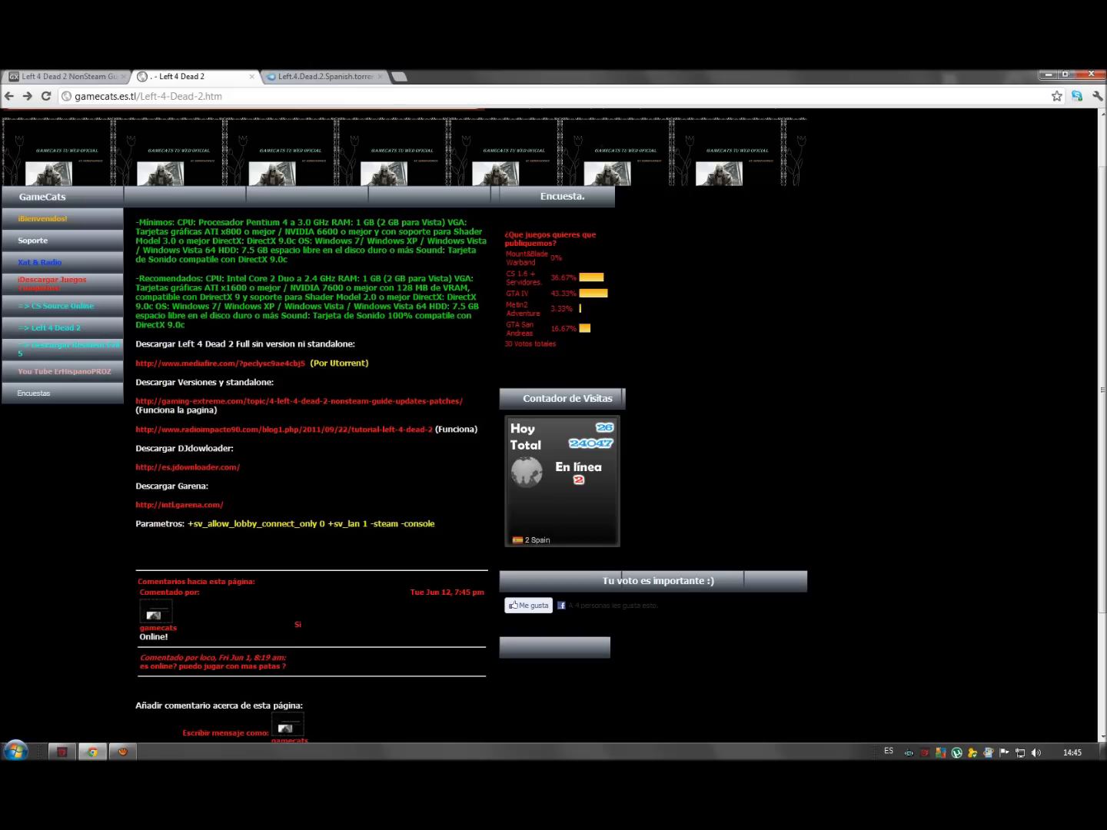
pyautogui.moveTo(225, 505); pyautogui.dragTo(135, 506)
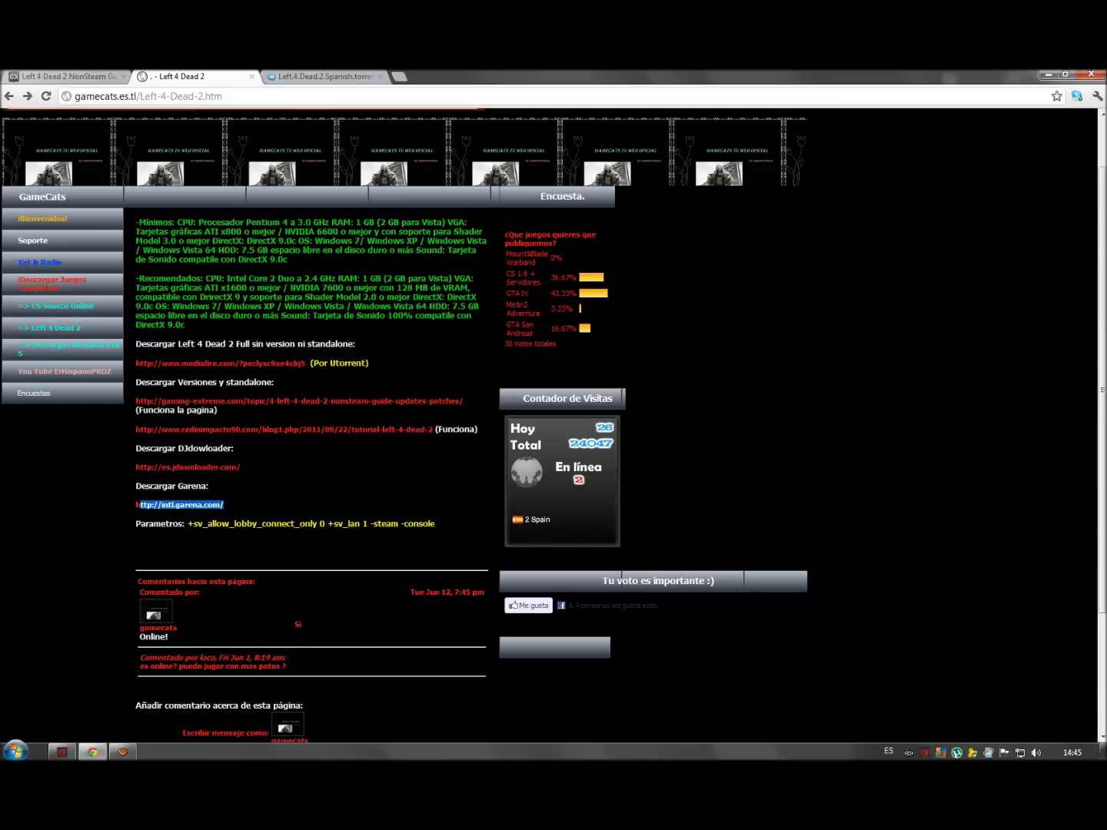
pyautogui.click(231, 505)
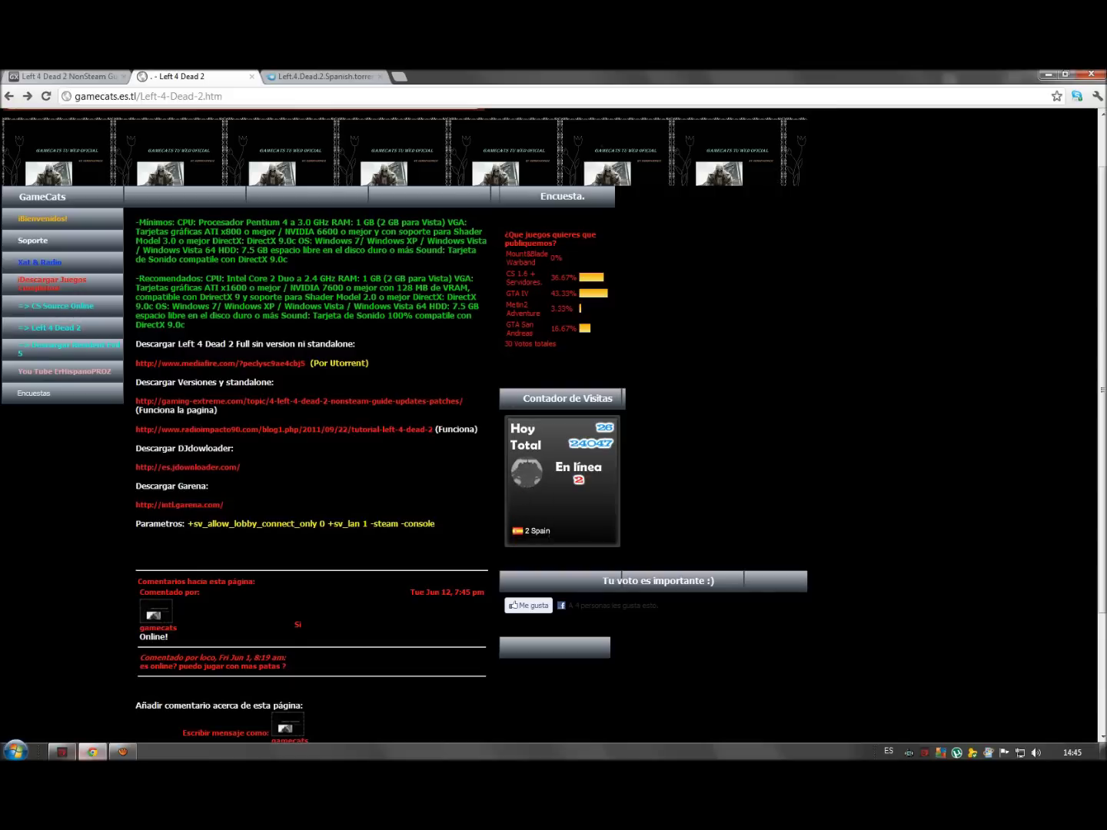
# - Switch to Garena, open the Left 4 Dead 2 game settings, look through the desktop for its executable, and cancel the file selection
pyautogui.click(62, 752)
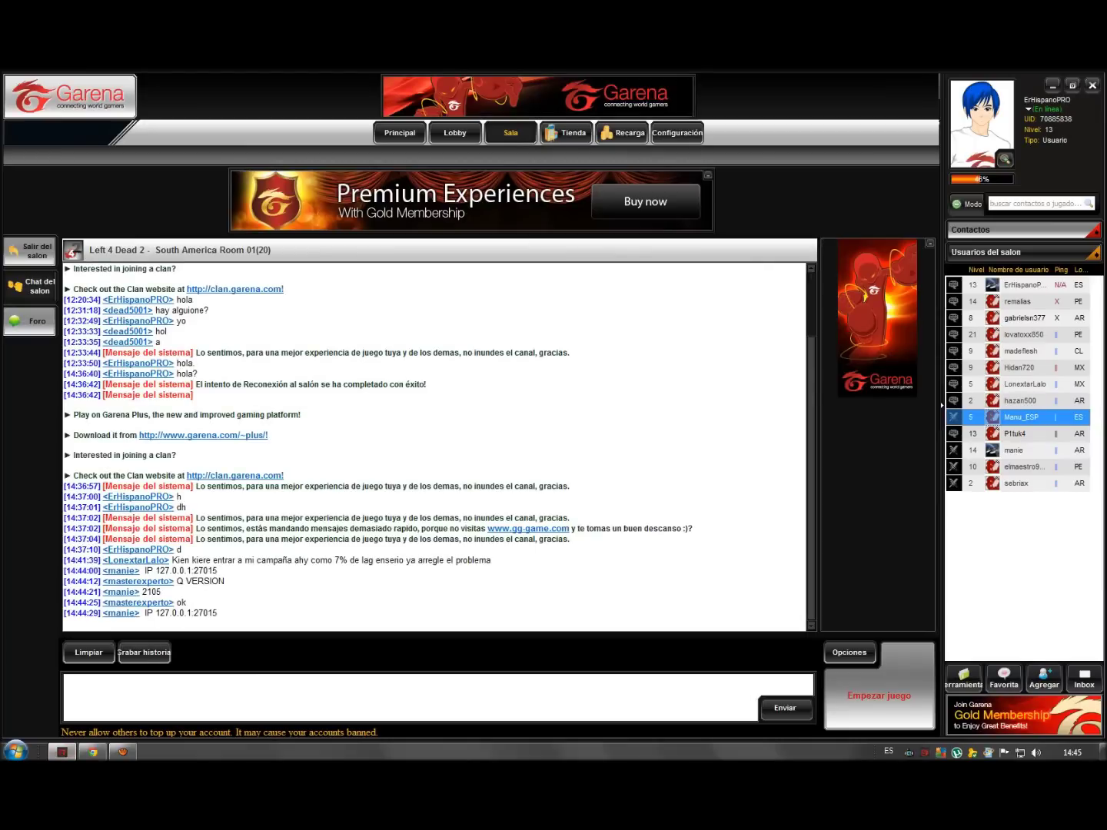
pyautogui.click(850, 652)
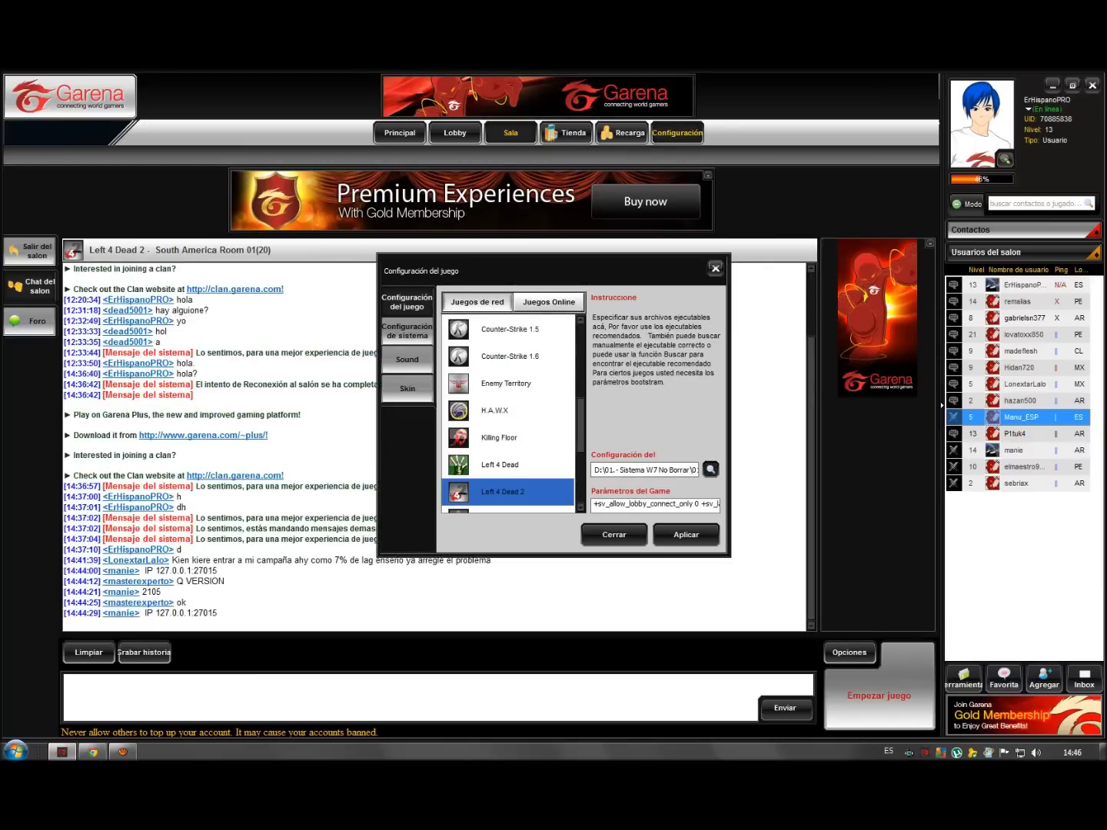
pyautogui.click(711, 469)
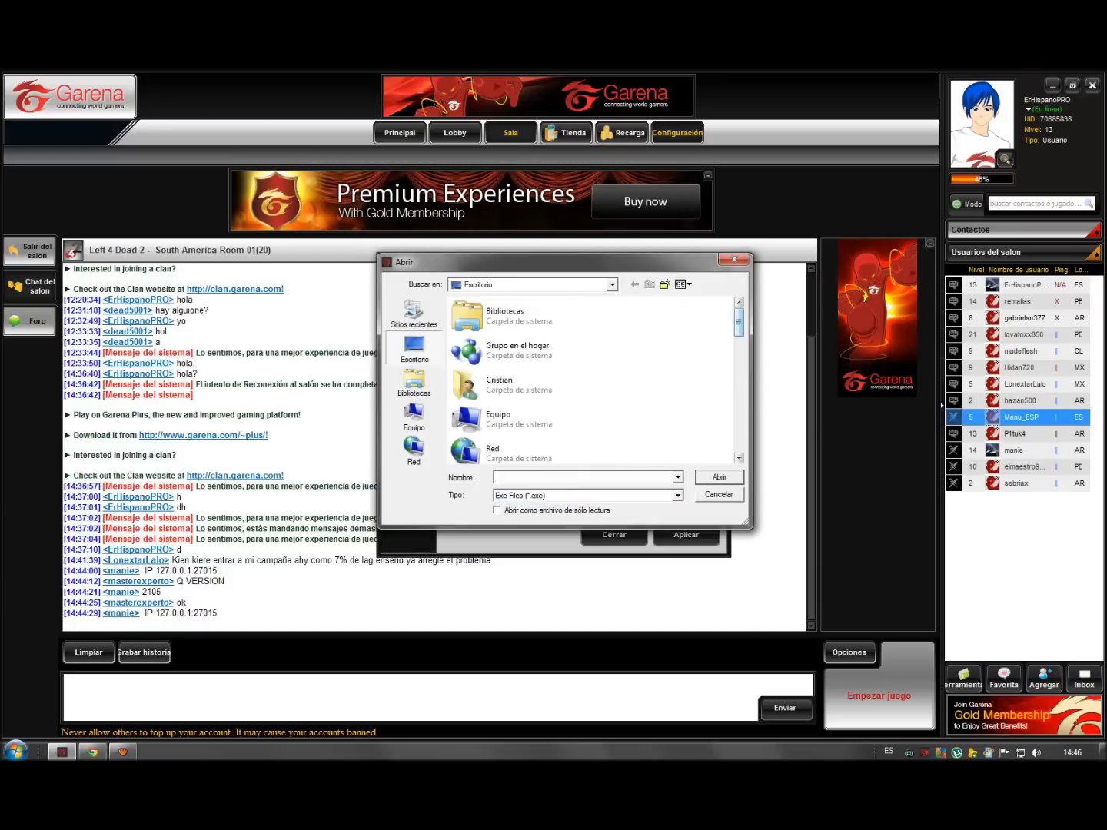
pyautogui.scroll(-10, 591, 377)
pyautogui.moveTo(738, 412)
pyautogui.mouseDown()
pyautogui.moveTo(738, 363)
pyautogui.moveTo(737, 389)
pyautogui.mouseUp()
pyautogui.scroll(-4, 591, 377)
pyautogui.scroll(1, 592, 377)
pyautogui.scroll(4, 591, 378)
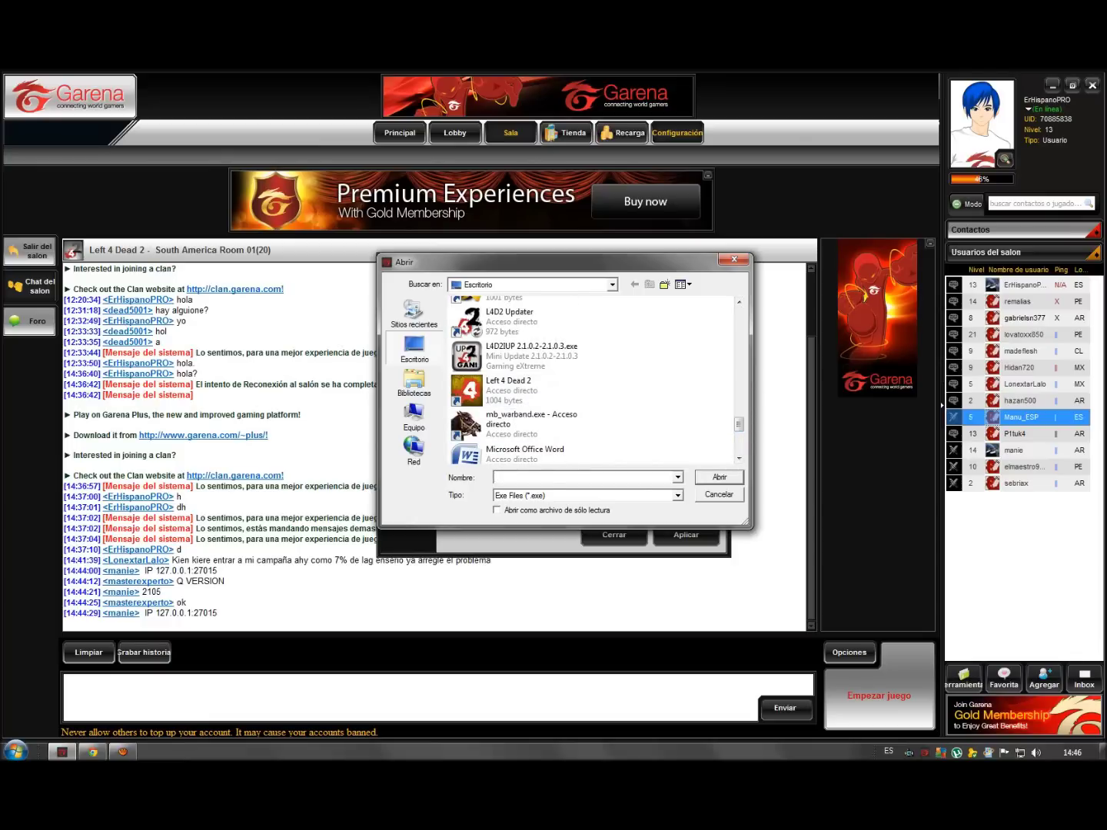
pyautogui.press('Escape')
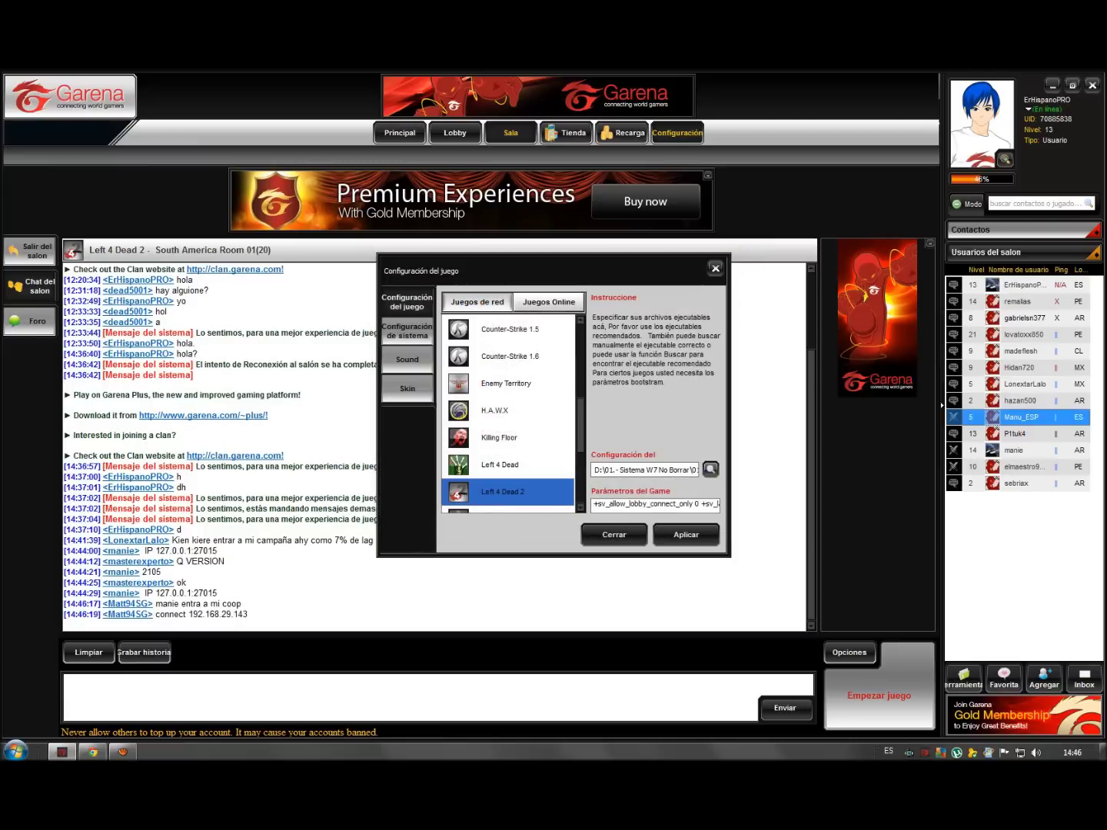
# - Highlight the Left 4 Dead 2 launch parameters through -console and close the game settings without applying changes
pyautogui.click(596, 506)
pyautogui.moveTo(632, 506); pyautogui.dragTo(717, 506)
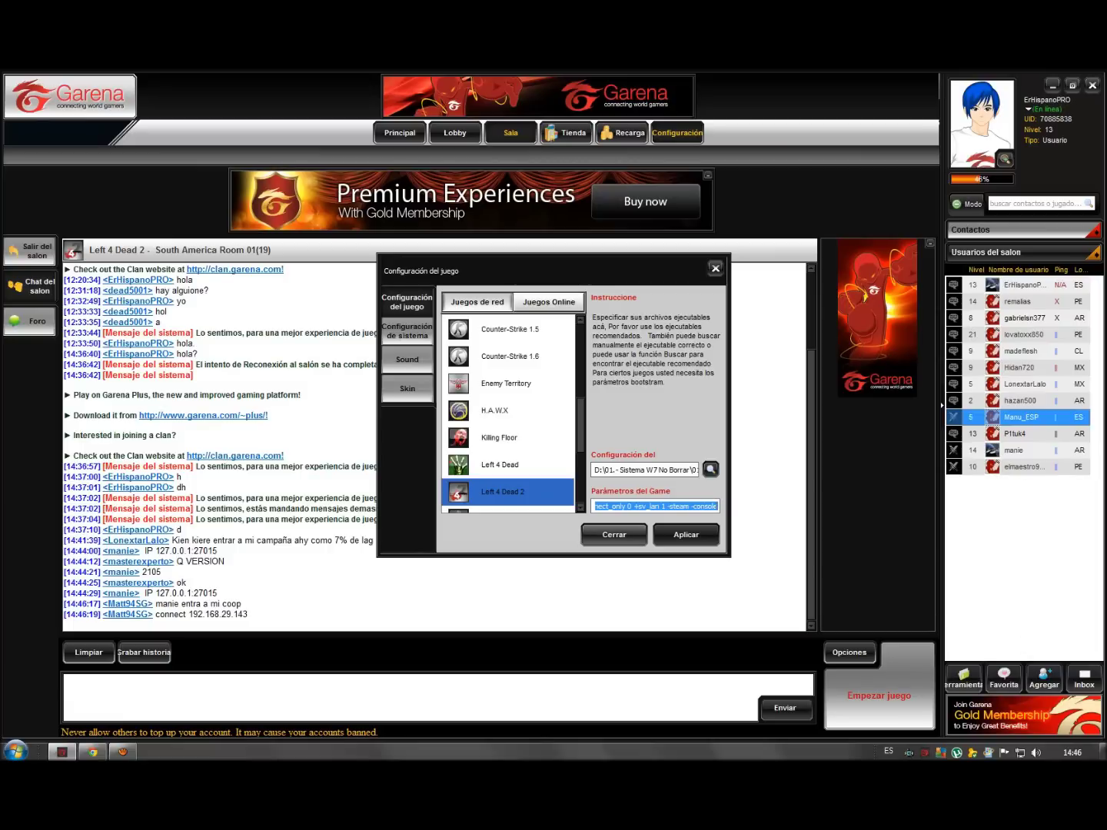
pyautogui.click(615, 534)
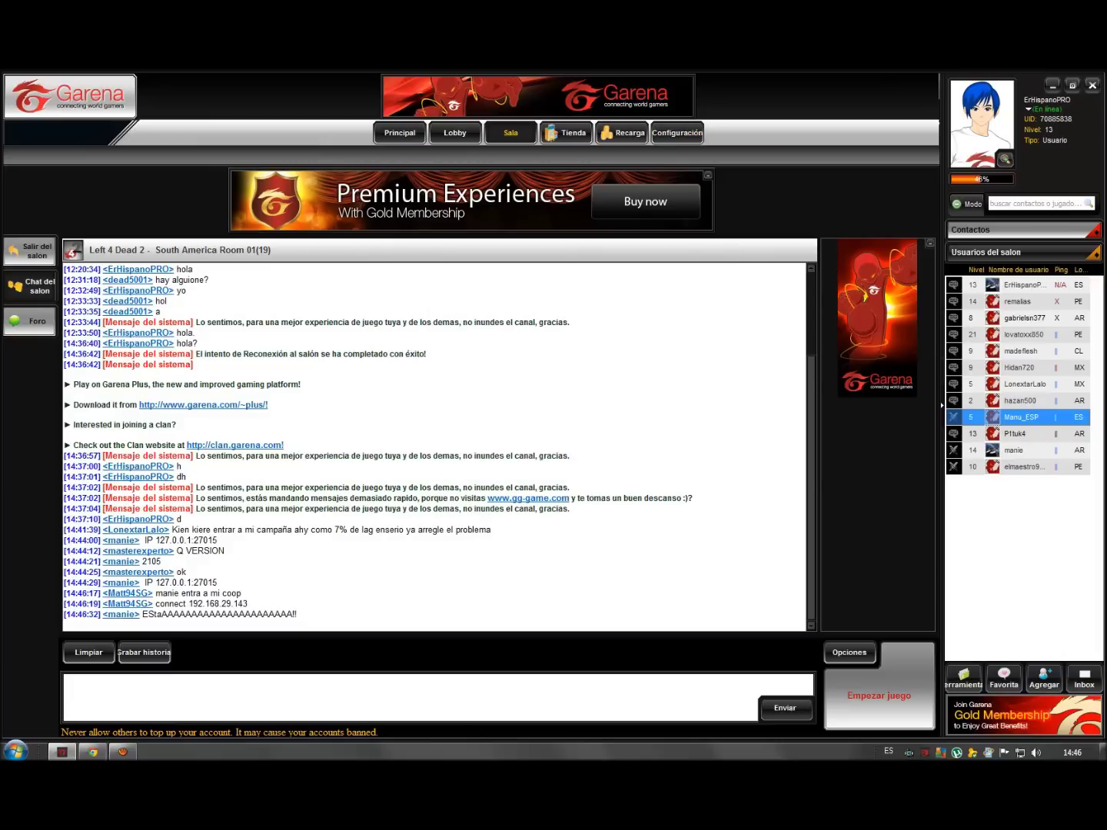